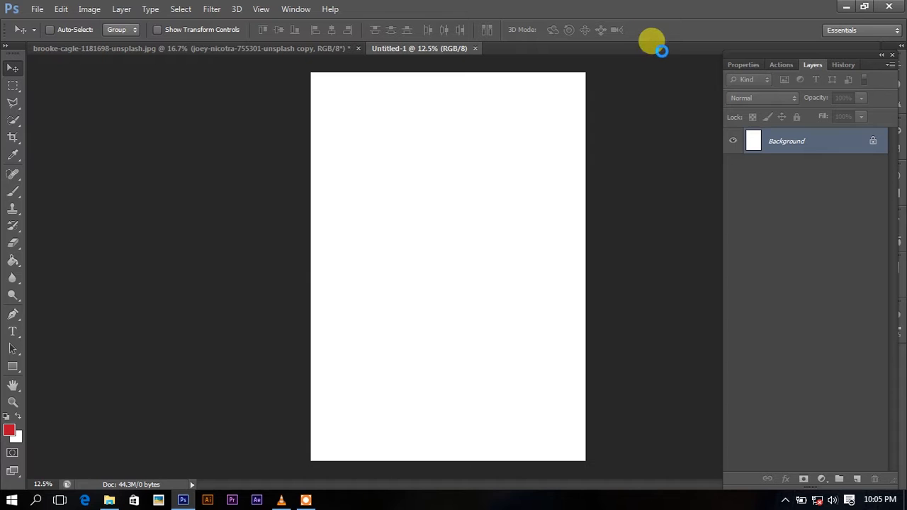
# - Place the railway track photo into the city skyline image, aligned with the canvas's bottom edge
pyautogui.click(846, 8)
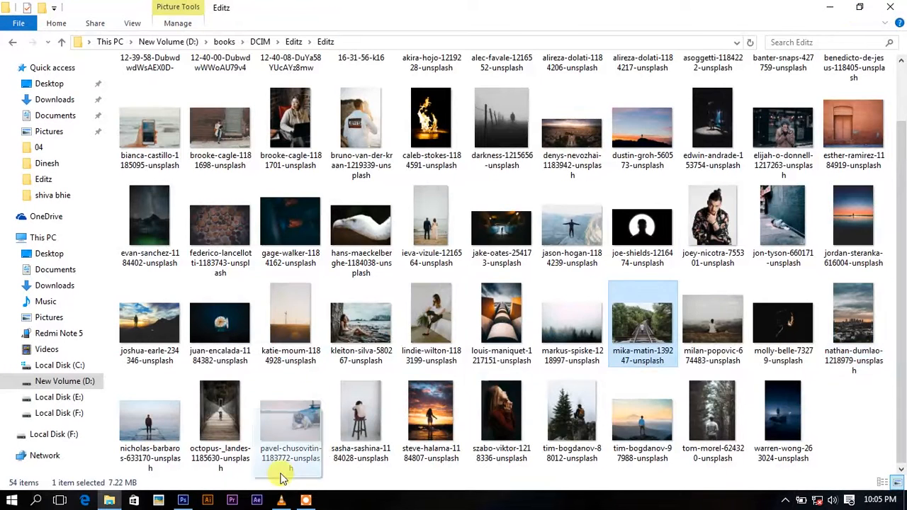
pyautogui.click(183, 500)
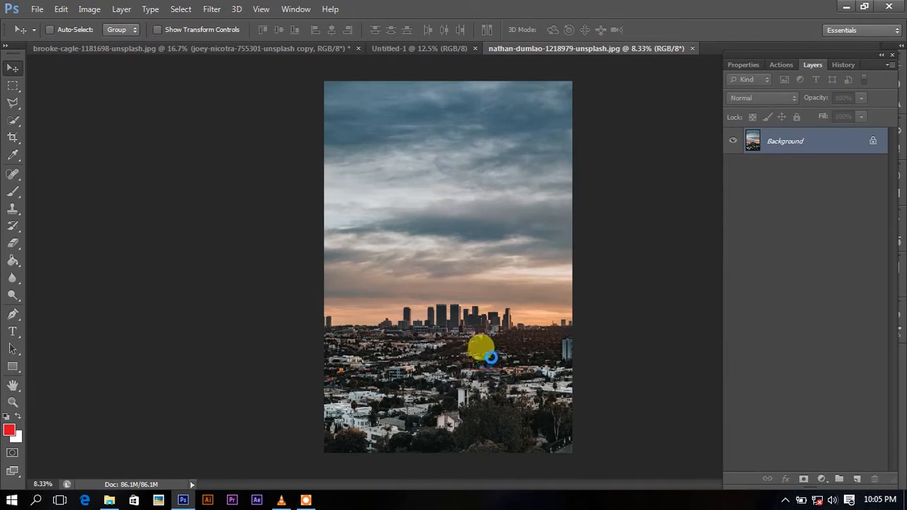
pyautogui.moveTo(522, 289); pyautogui.dragTo(512, 370)
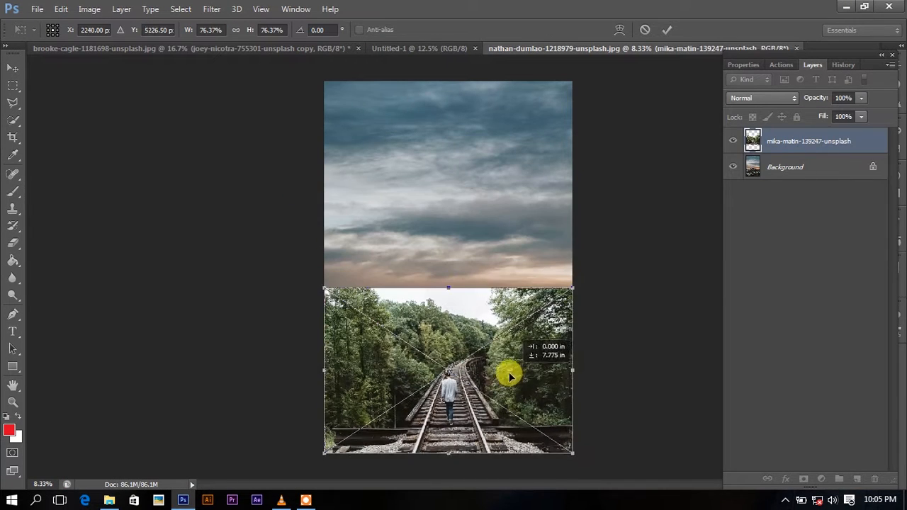
pyautogui.click(666, 29)
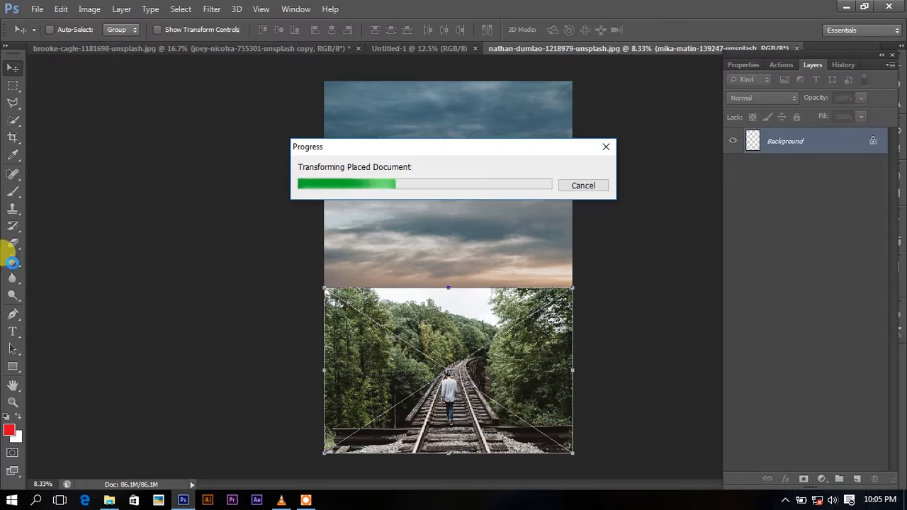
# - Trace the left edge of the railway bridge with the Pen tool, from its lower corner up to the distant bend
pyautogui.click(13, 316)
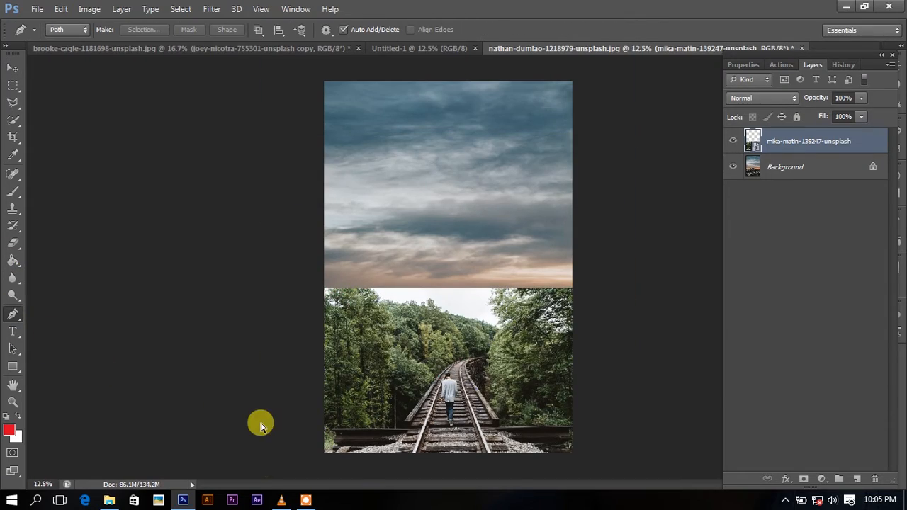
pyautogui.hotkey('ctrl', '+')
pyautogui.hotkey('ctrl', '+')
pyautogui.moveTo(482, 376); pyautogui.dragTo(456, 63)
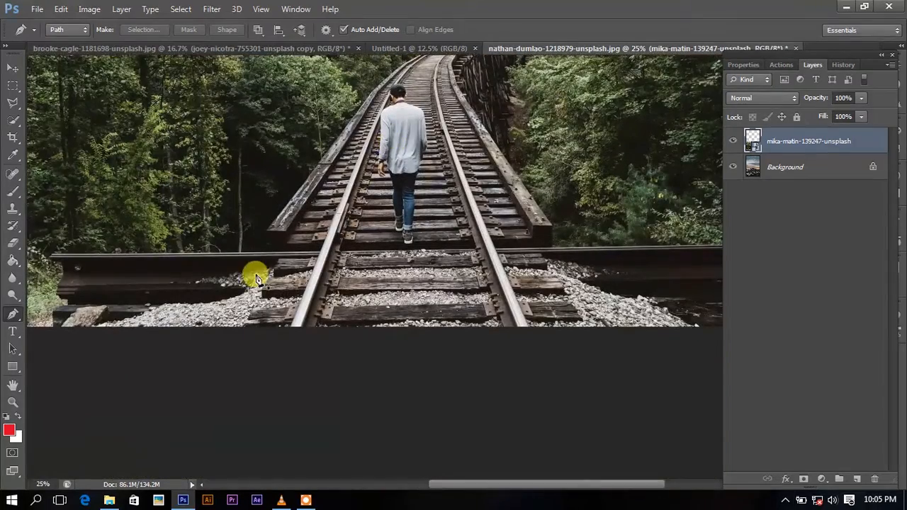
pyautogui.hotkey('ctrl', '+')
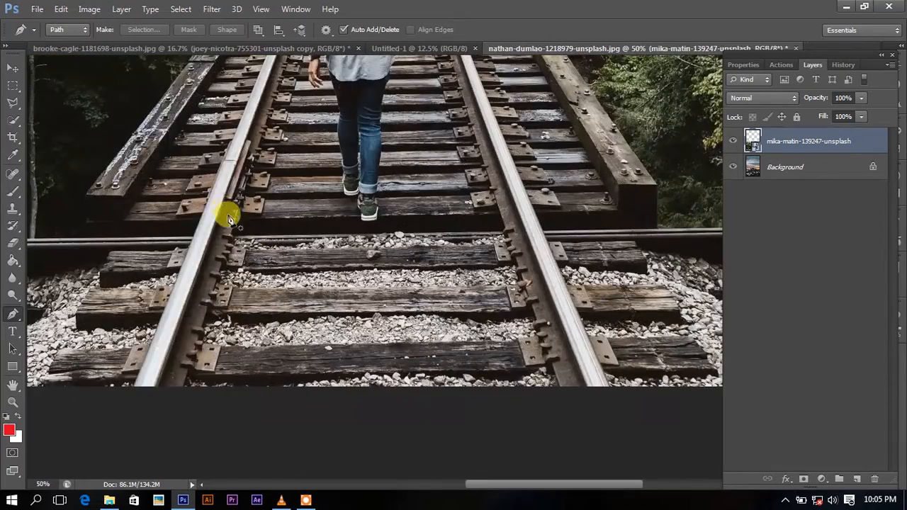
pyautogui.hotkey('ctrl', '-')
pyautogui.hotkey('ctrl', '-')
pyautogui.hotkey('ctrl', '+')
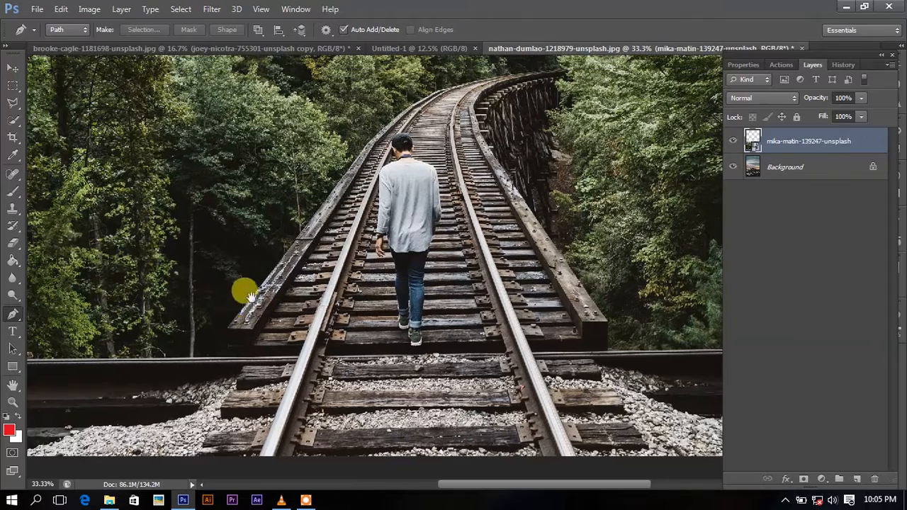
pyautogui.click(226, 344)
pyautogui.click(227, 326)
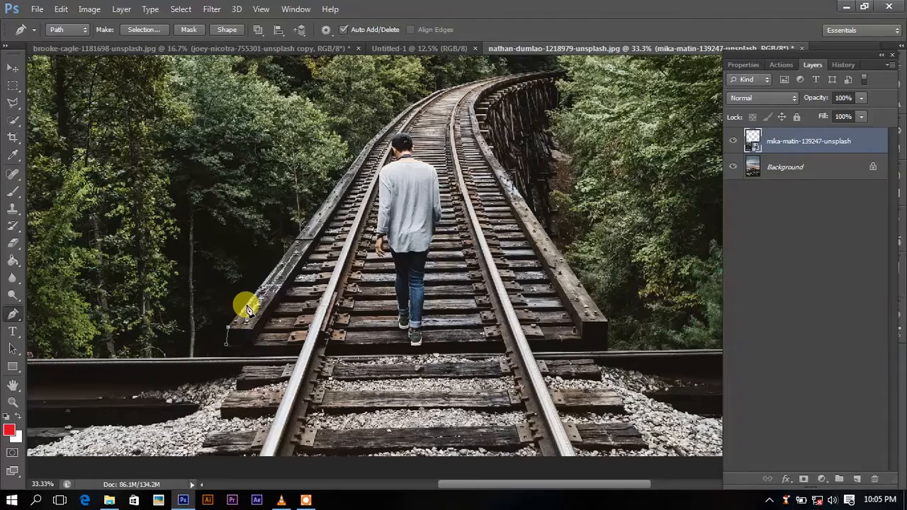
pyautogui.click(267, 283)
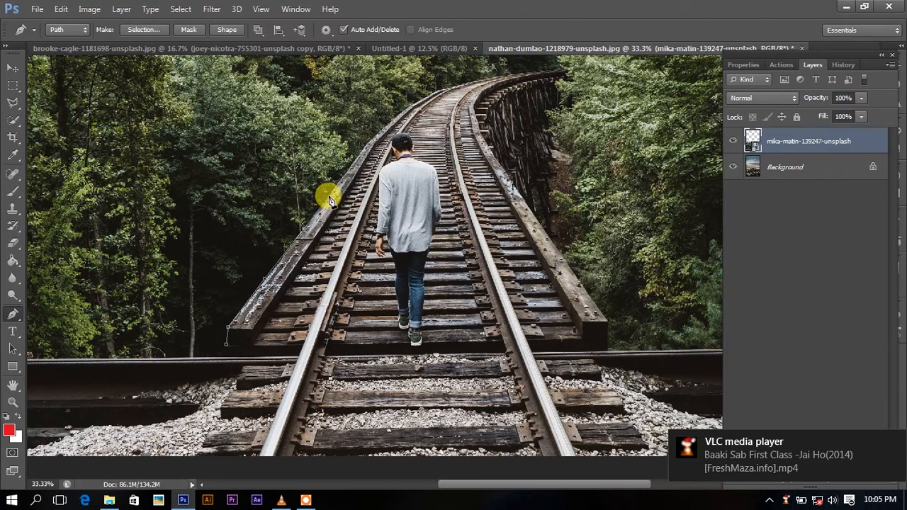
pyautogui.hotkey('ctrl', '-')
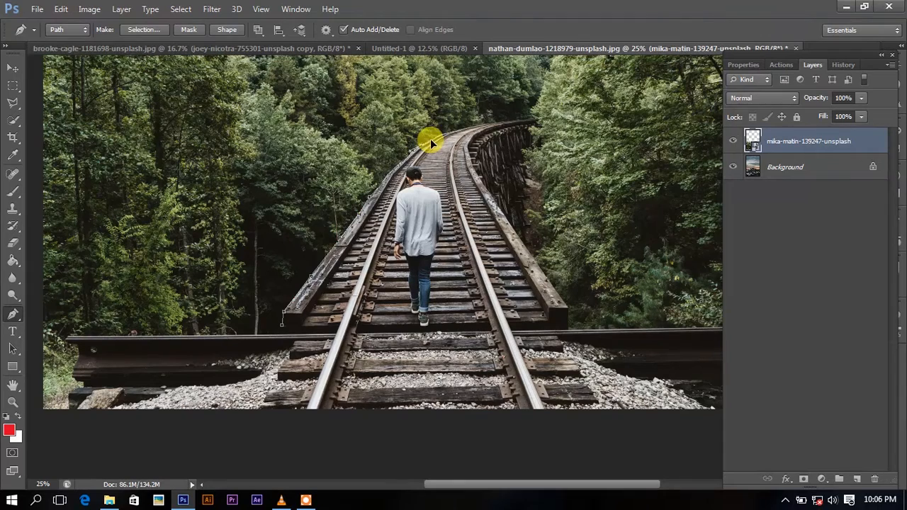
pyautogui.moveTo(438, 136); pyautogui.dragTo(441, 134)
pyautogui.click(520, 170)
pyautogui.click(520, 203)
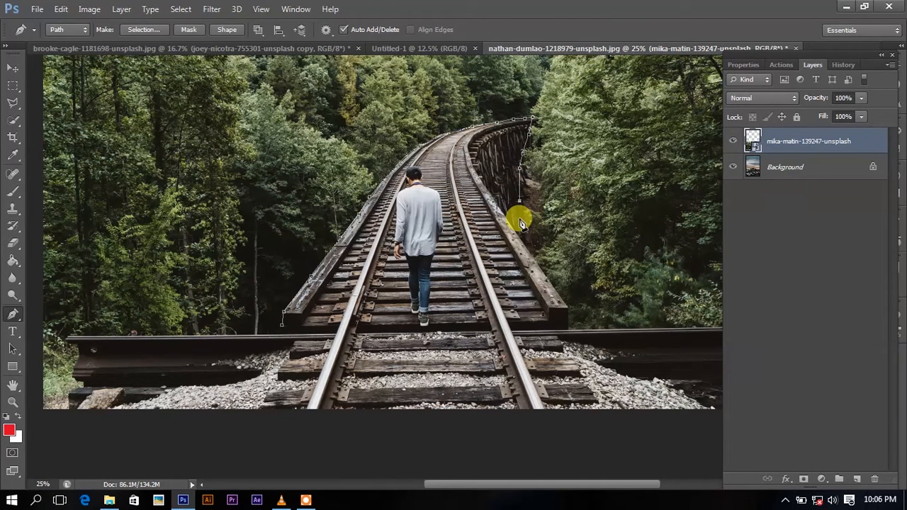
pyautogui.hotkey('ctrl', 'alt', 'z')
pyautogui.hotkey('ctrl', 'alt', 'z')
# - Continue the pen path from the bridge's far end back along its right edge to the lower right corner
pyautogui.click(531, 119)
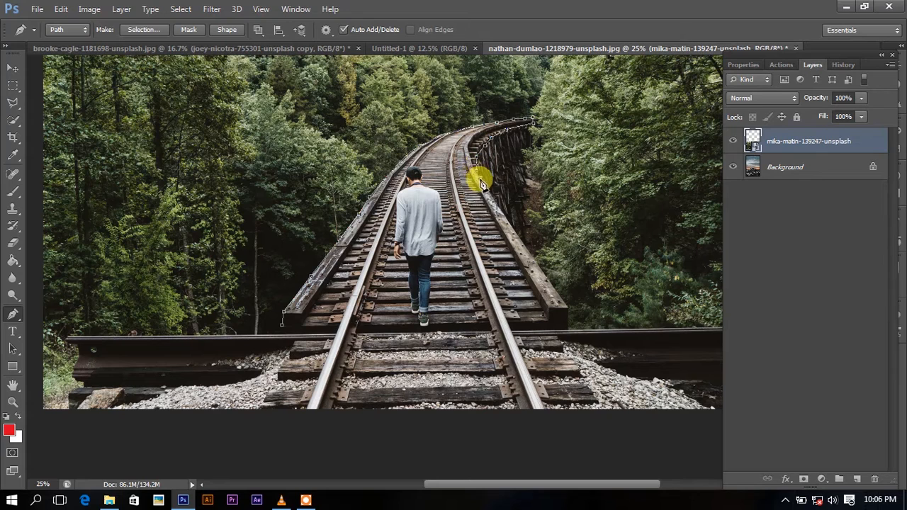
pyautogui.click(525, 248)
pyautogui.click(536, 264)
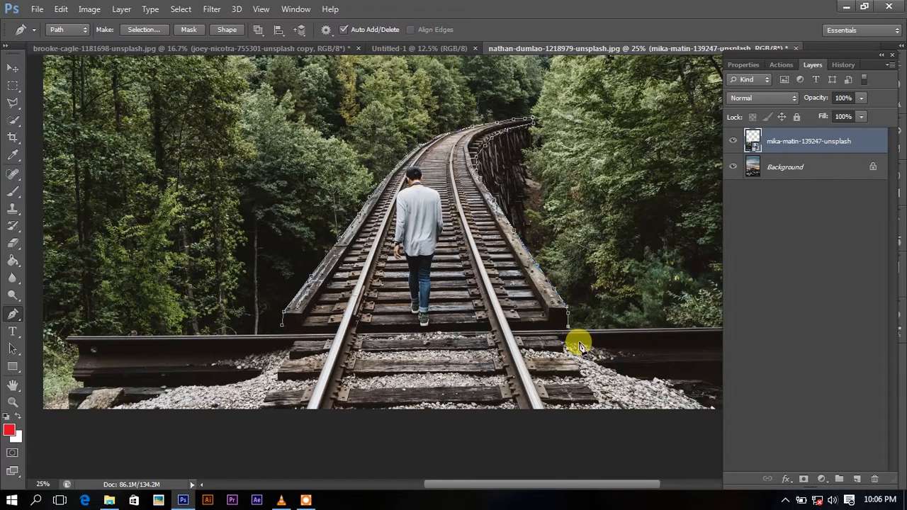
# - Run the path along the crossing rail, around the foreground outside the canvas, and close it at the bridge's lower left corner
pyautogui.hotkey('ctrl', '-')
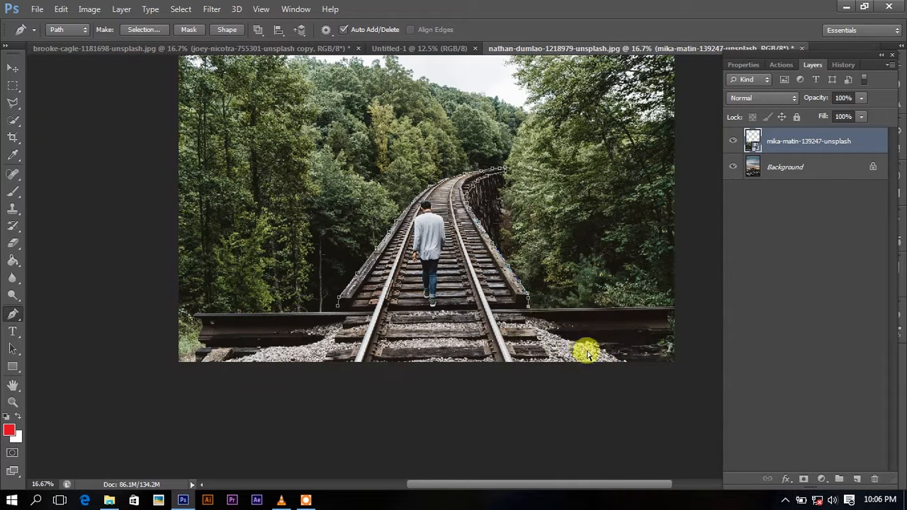
pyautogui.click(535, 310)
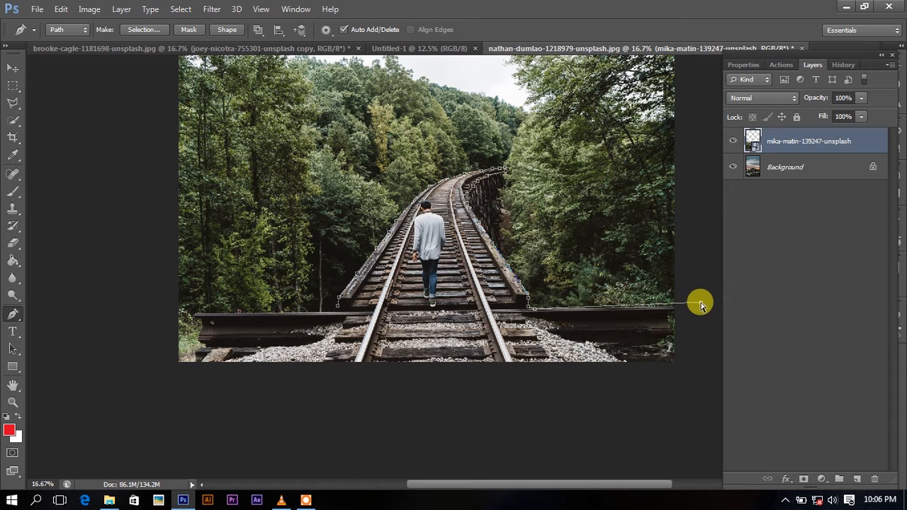
pyautogui.click(694, 308)
pyautogui.click(701, 380)
pyautogui.click(149, 382)
pyautogui.click(163, 312)
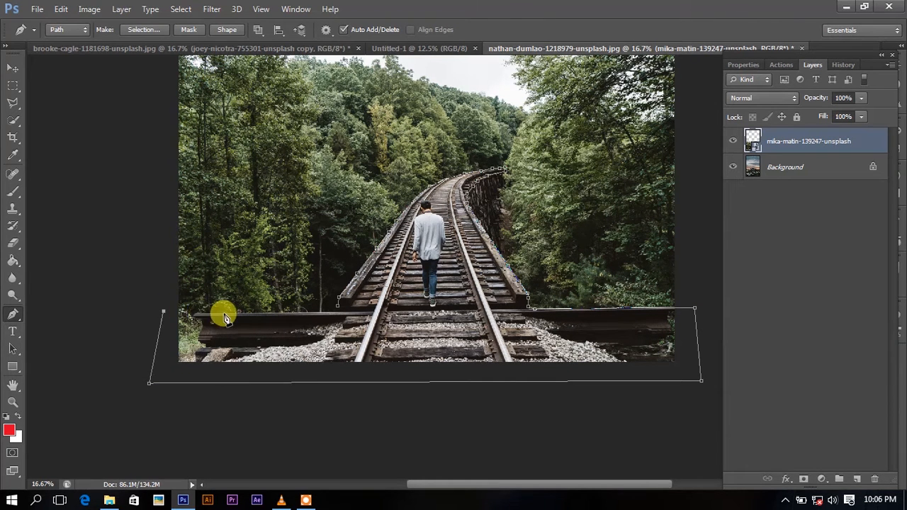
pyautogui.click(338, 309)
pyautogui.click(338, 306)
# - Load the closed work path around the railway as a selection
pyautogui.rightClick(368, 285)
pyautogui.click(417, 249)
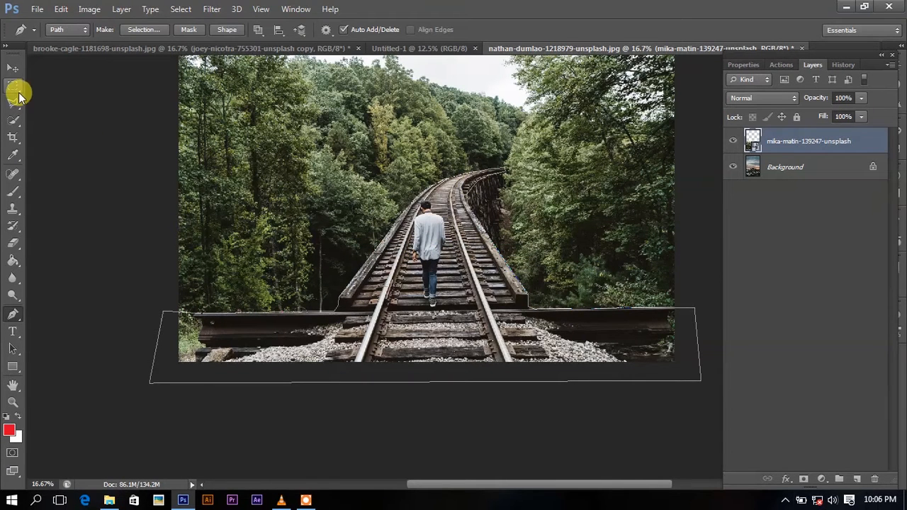
pyautogui.rightClick(427, 265)
pyautogui.click(428, 248)
pyautogui.click(295, 9)
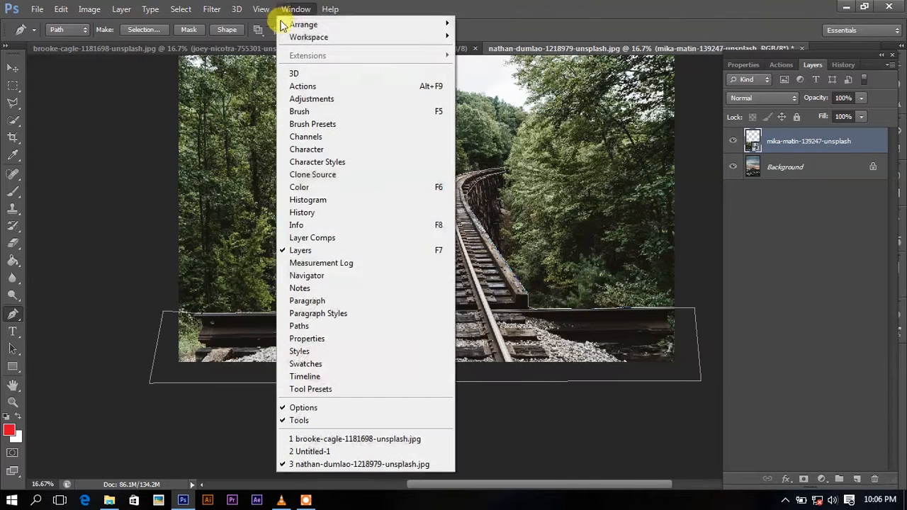
pyautogui.click(365, 326)
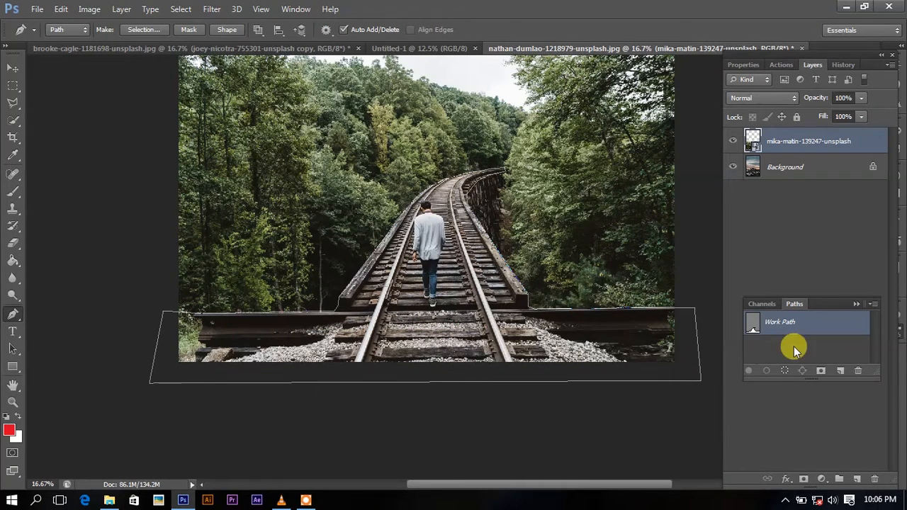
pyautogui.click(786, 370)
pyautogui.click(12, 85)
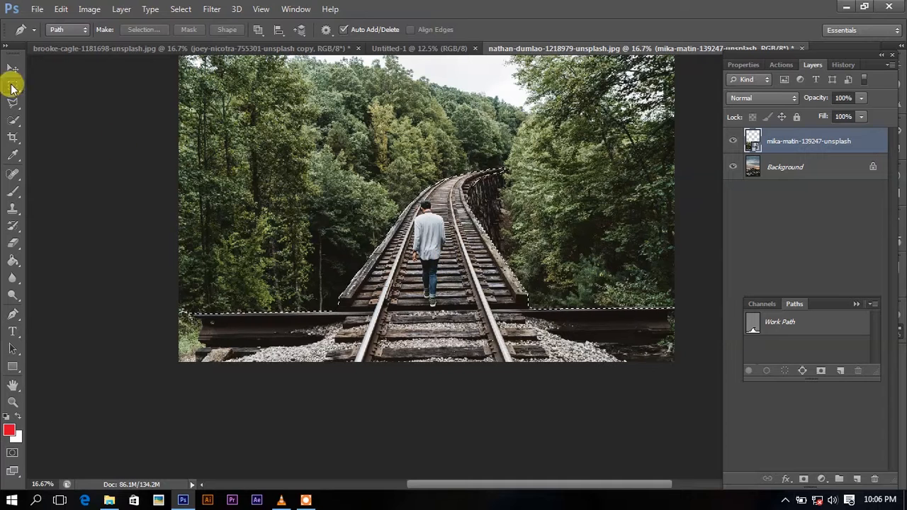
pyautogui.click(511, 29)
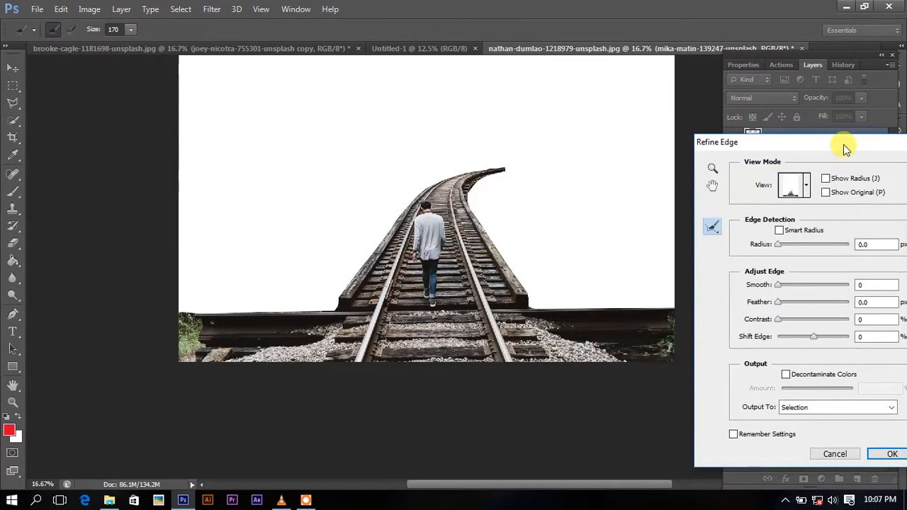
pyautogui.moveTo(850, 141); pyautogui.dragTo(570, 88)
pyautogui.click(556, 399)
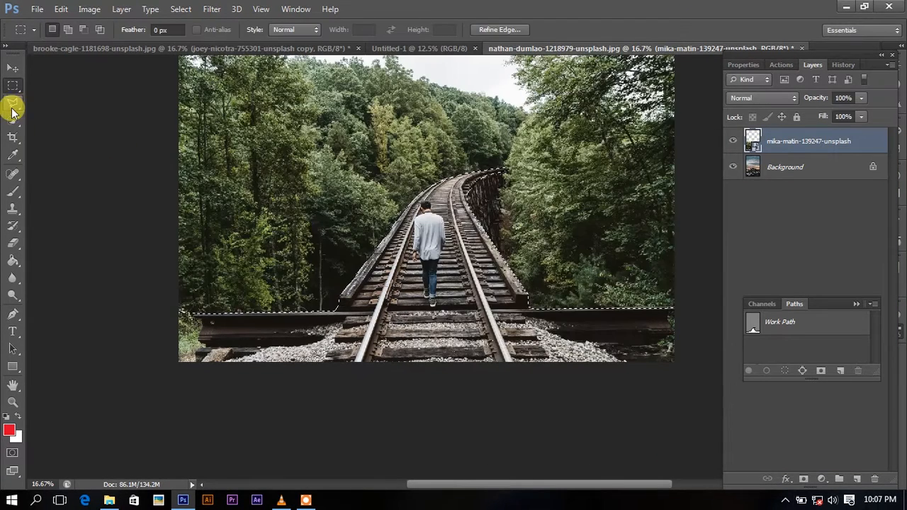
# - Refine the railway selection's edge with Smooth set to 22
pyautogui.click(12, 103)
pyautogui.click(279, 29)
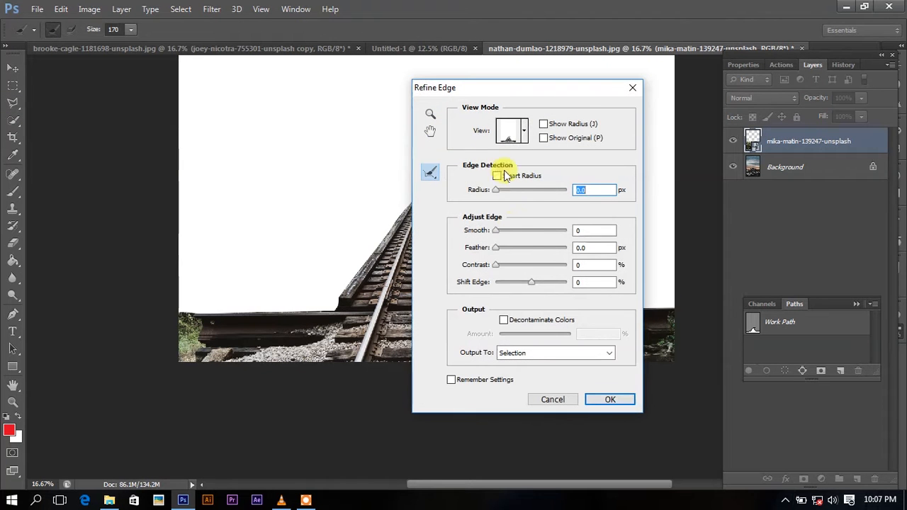
pyautogui.click(511, 230)
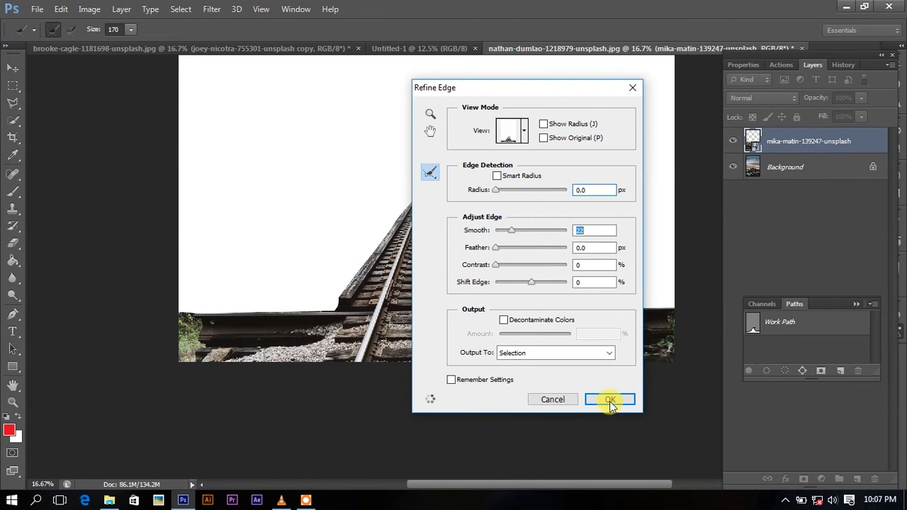
pyautogui.click(609, 401)
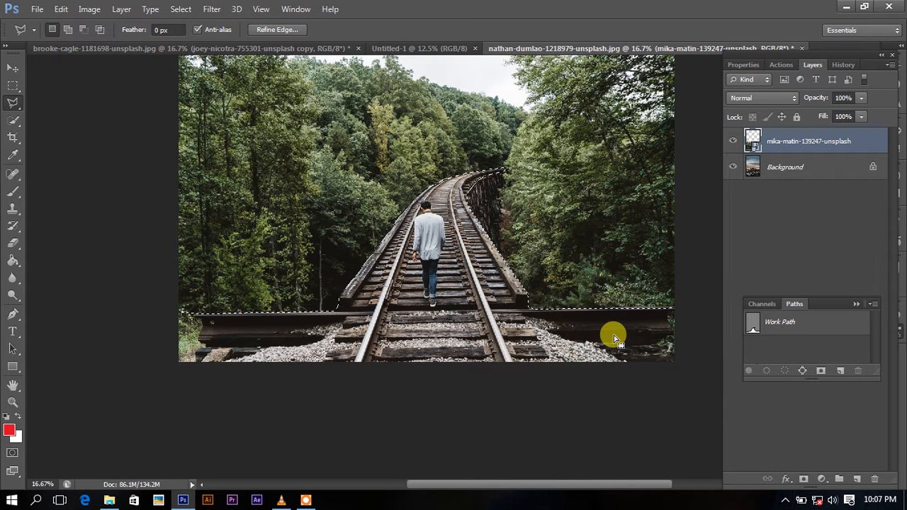
# - Copy the selected railway and man to a new layer and delete the original placed railway photo layer
pyautogui.hotkey('ctrl', 'j')
pyautogui.click(812, 164)
pyautogui.press('Delete')
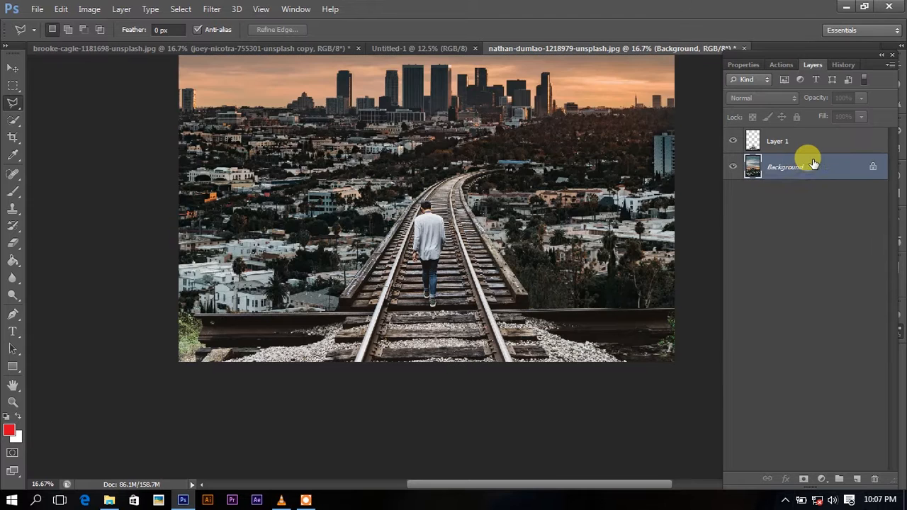
pyautogui.hotkey('ctrl', '-')
pyautogui.hotkey('ctrl', '-')
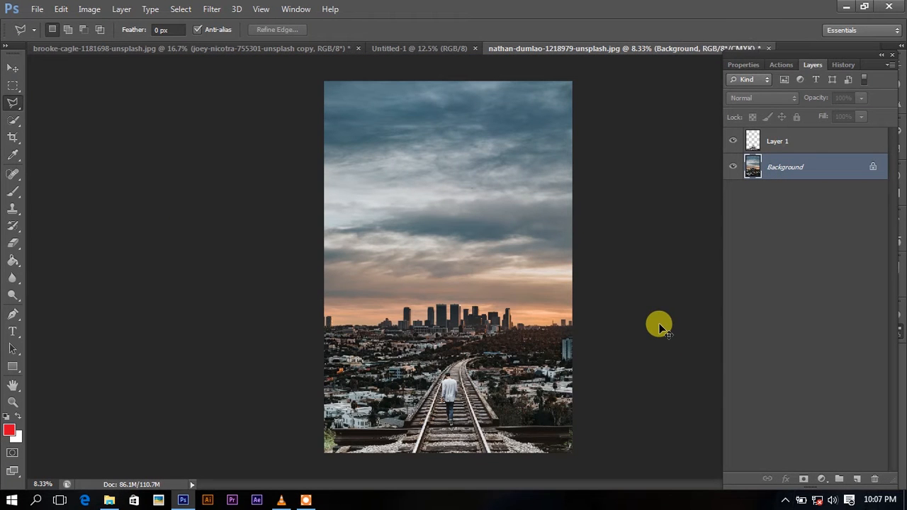
# - Duplicate the Background layer
pyautogui.click(810, 143)
pyautogui.moveTo(816, 164); pyautogui.dragTo(853, 378)
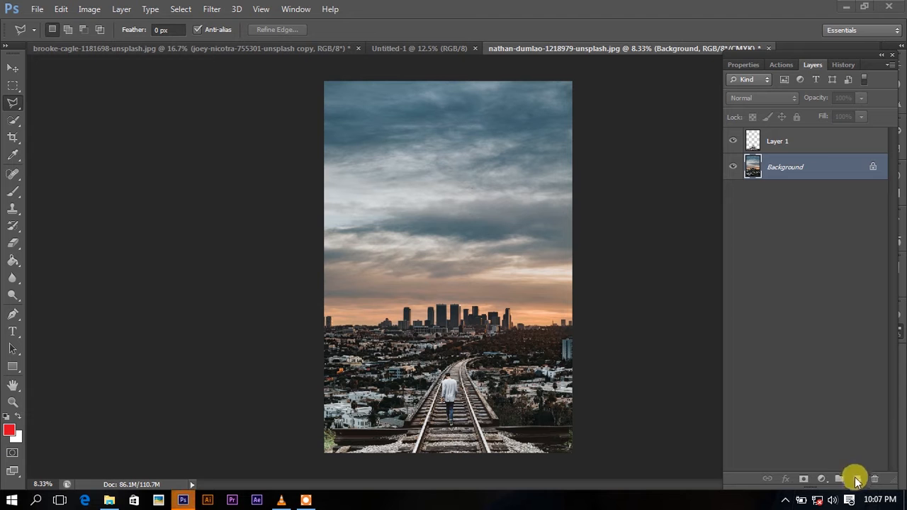
pyautogui.click(12, 69)
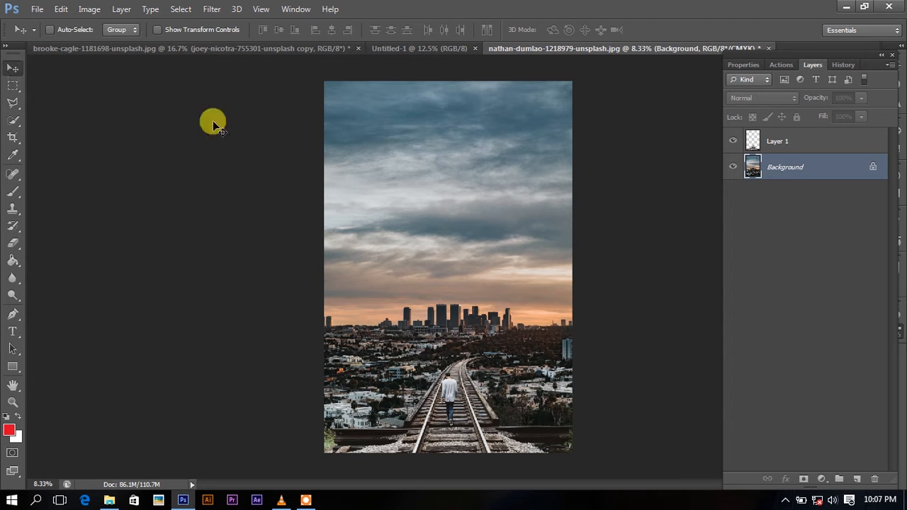
pyautogui.moveTo(784, 174); pyautogui.dragTo(856, 479)
# - Scale the railway cutout on Layer 1 to about 183% and position it so the track reaches the skyline
pyautogui.click(793, 141)
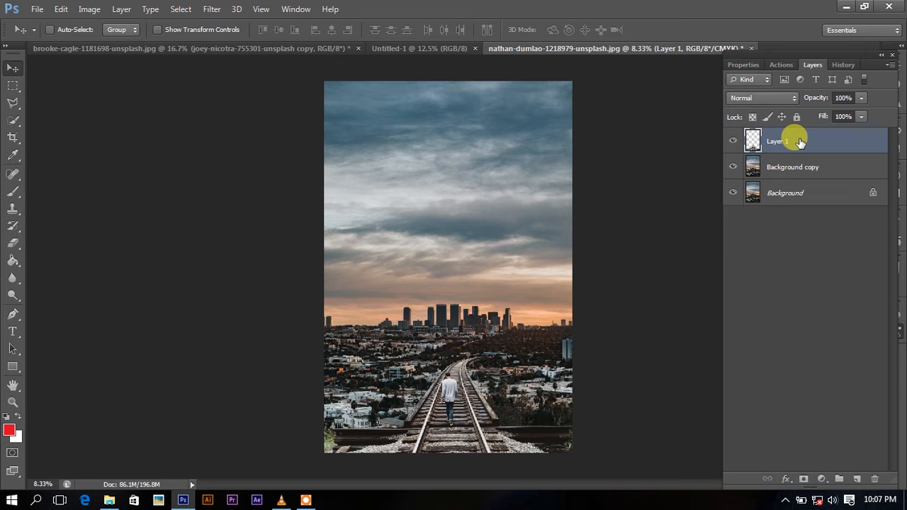
pyautogui.hotkey('ctrl', 't')
pyautogui.moveTo(571, 355); pyautogui.dragTo(649, 293)
pyautogui.moveTo(501, 352); pyautogui.dragTo(502, 356)
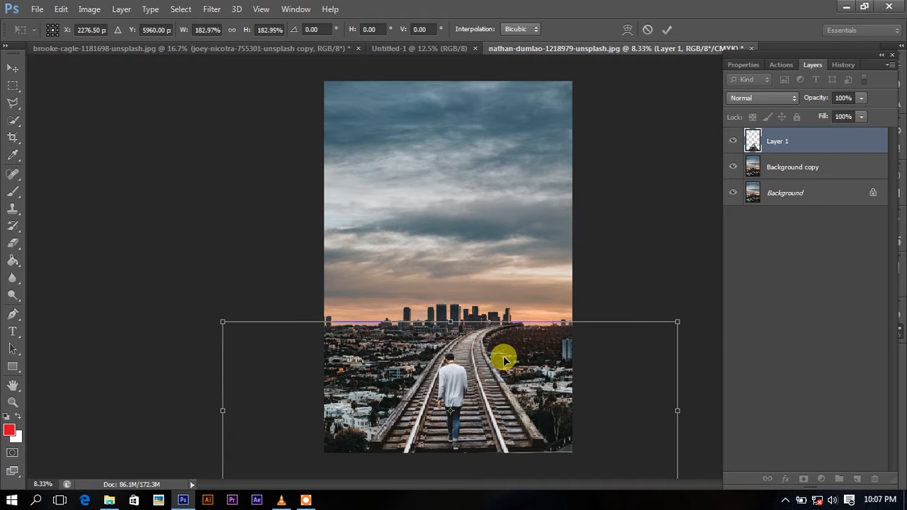
pyautogui.press('Return')
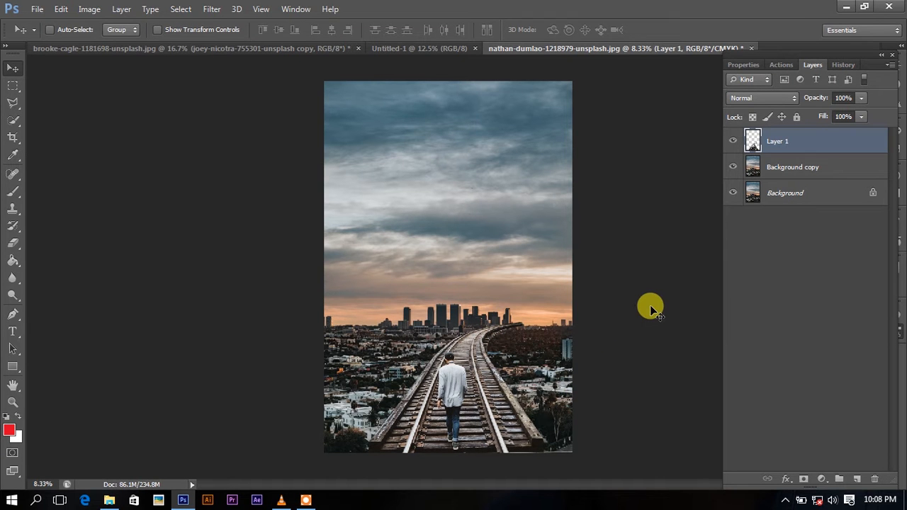
# - Examine up close how the enlarged track's edges meet the city and horizon
pyautogui.hotkey('ctrl', '+')
pyautogui.hotkey('ctrl', '+')
pyautogui.scroll(-2, 649, 304)
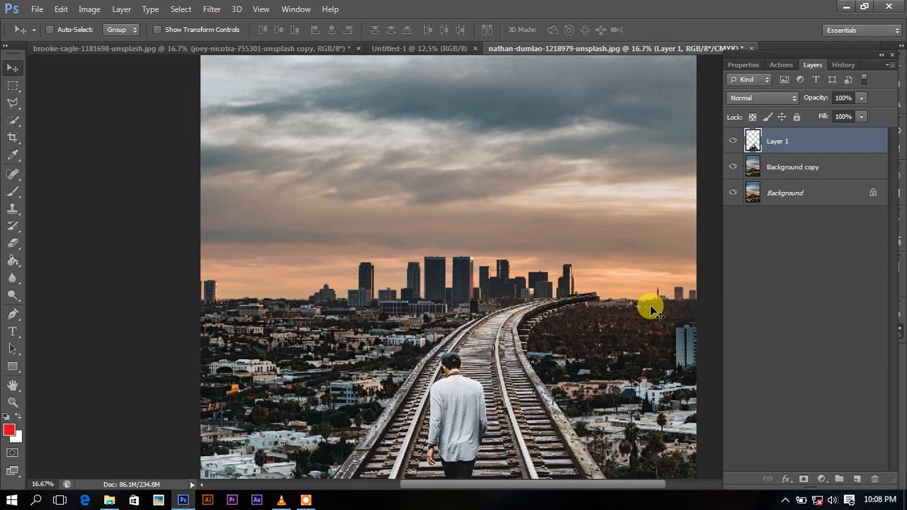
pyautogui.hotkey('ctrl', '+')
pyautogui.hotkey('ctrl', '+')
pyautogui.hotkey('ctrl', '-')
pyautogui.hotkey('ctrl', '-')
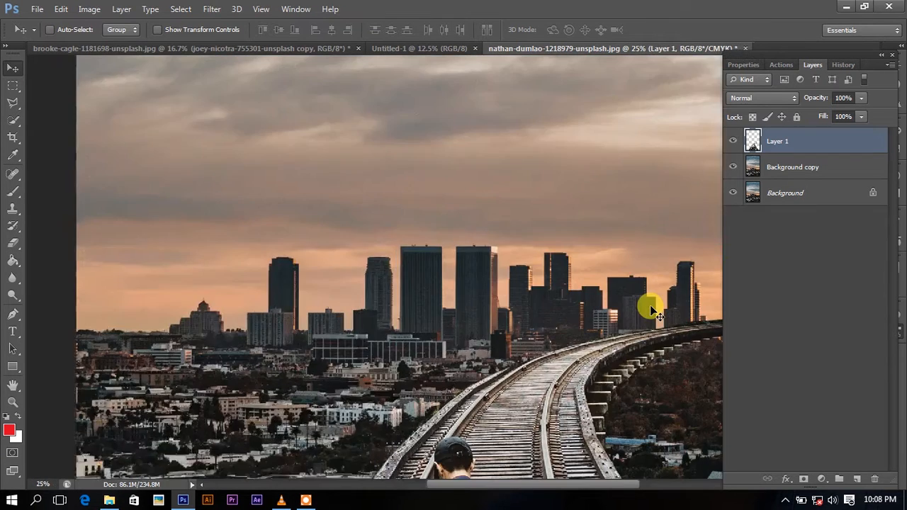
# - Add a new layer above Background copy and set the foreground colour to black
pyautogui.hotkey('ctrl', '-')
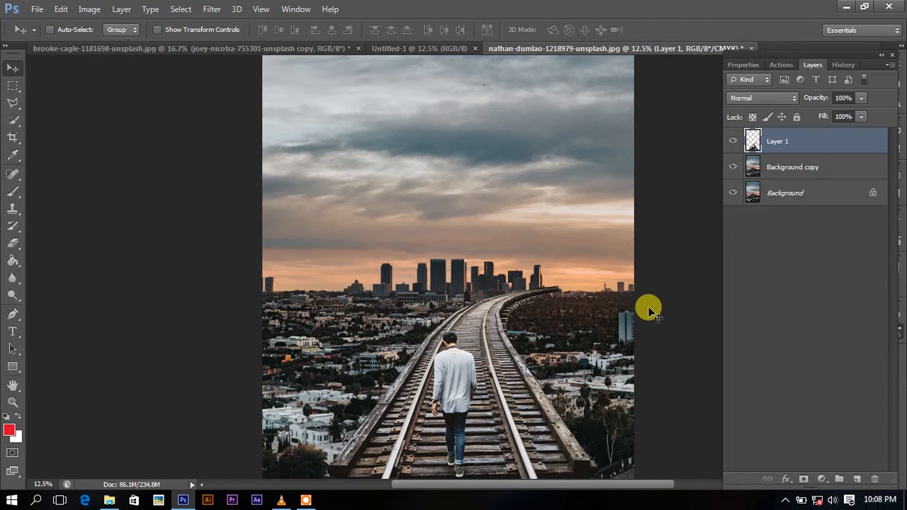
pyautogui.click(791, 167)
pyautogui.click(856, 479)
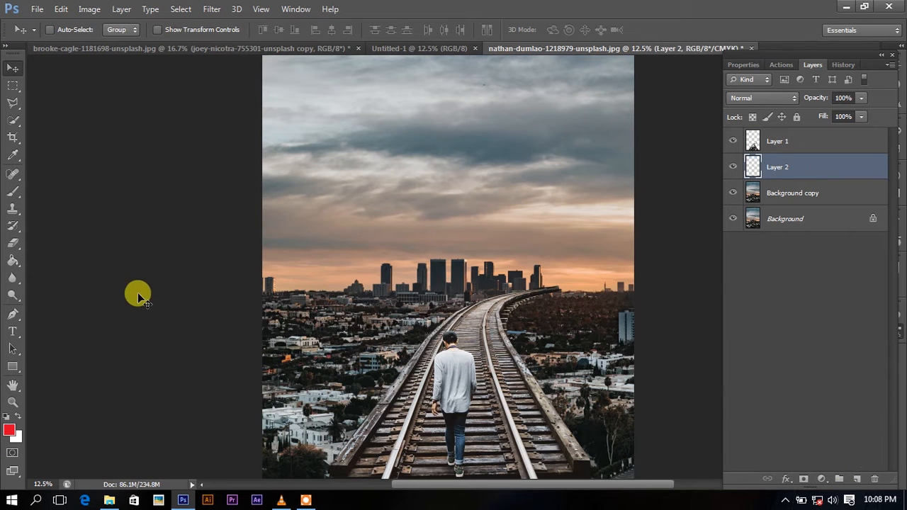
pyautogui.click(12, 432)
pyautogui.moveTo(316, 245); pyautogui.dragTo(240, 299)
pyautogui.click(589, 112)
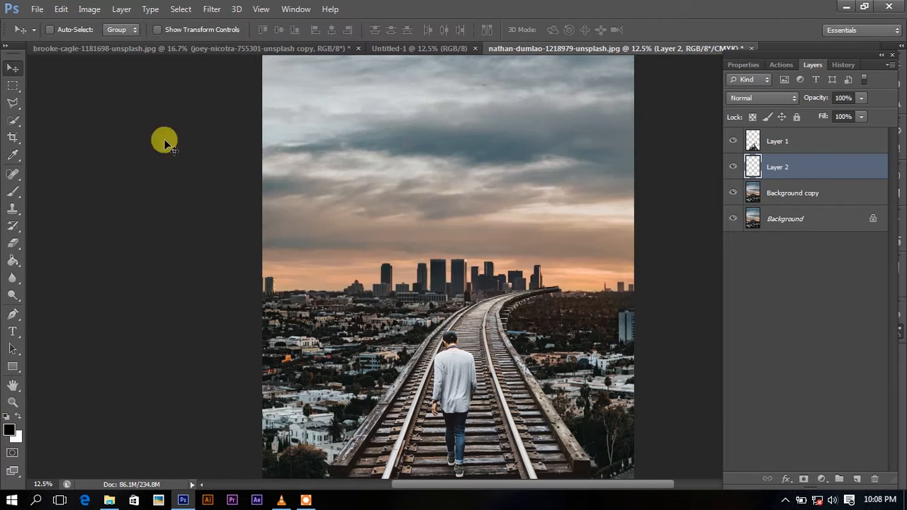
# - Paint a black shadow under the far right side of the curved track with a small soft brush at 56% flow
pyautogui.click(10, 195)
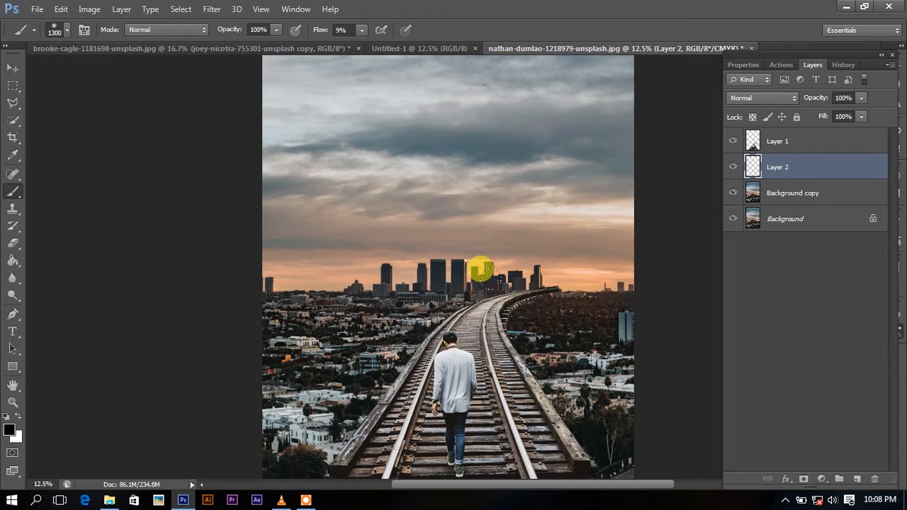
pyautogui.press('[')
pyautogui.press('[')
pyautogui.press('[')
pyautogui.press('[')
pyautogui.press('[')
pyautogui.press('[')
pyautogui.click(364, 35)
pyautogui.moveTo(363, 44); pyautogui.dragTo(393, 45)
pyautogui.press('[')
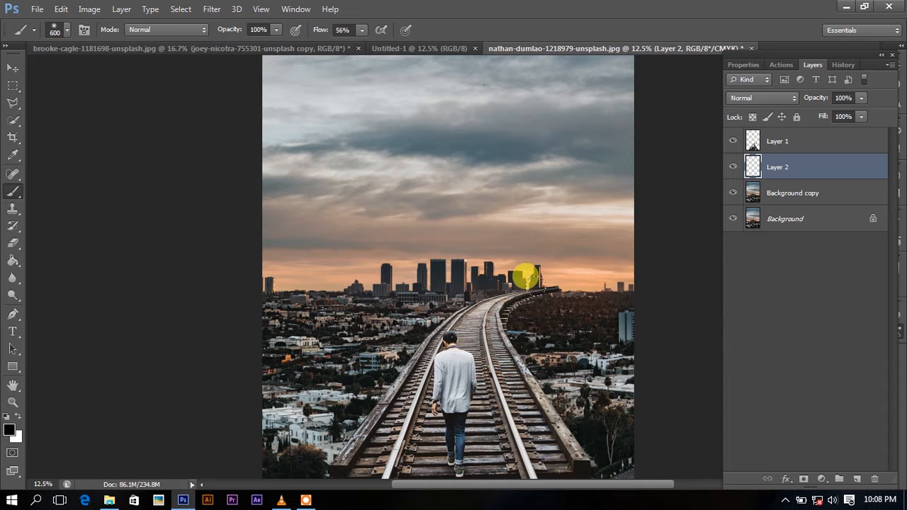
pyautogui.moveTo(544, 298)
pyautogui.mouseDown()
pyautogui.moveTo(511, 313)
pyautogui.moveTo(503, 354)
pyautogui.mouseUp()
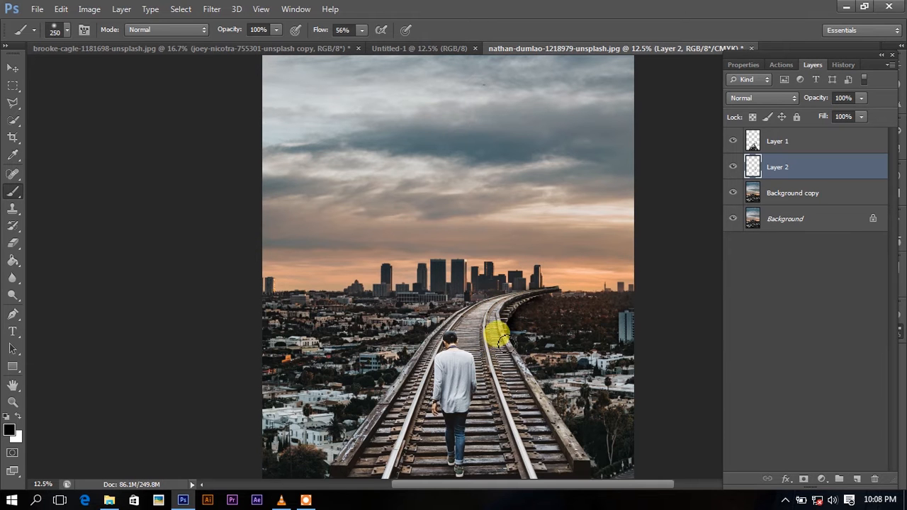
# - Paint a fainter black shadow along the track's left edge with a 500 px brush at 19% flow
pyautogui.press(']')
pyautogui.press(']')
pyautogui.press(']')
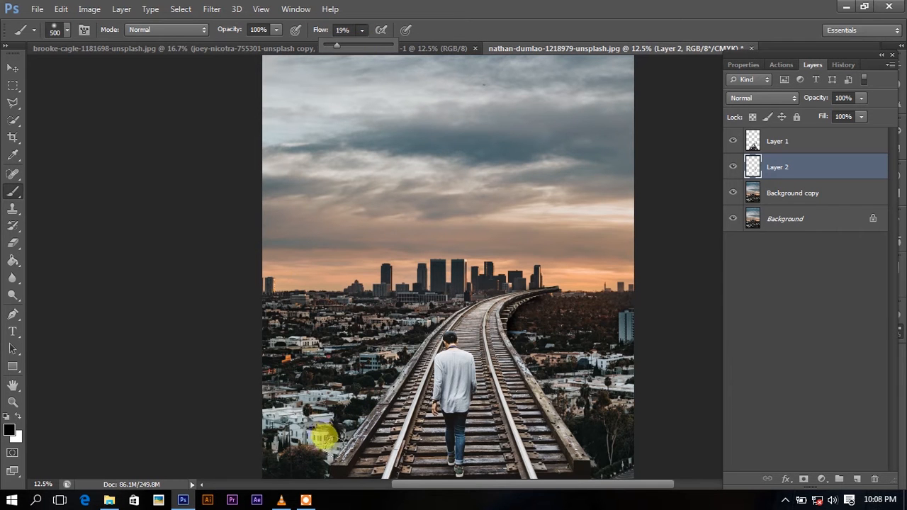
pyautogui.click(328, 435)
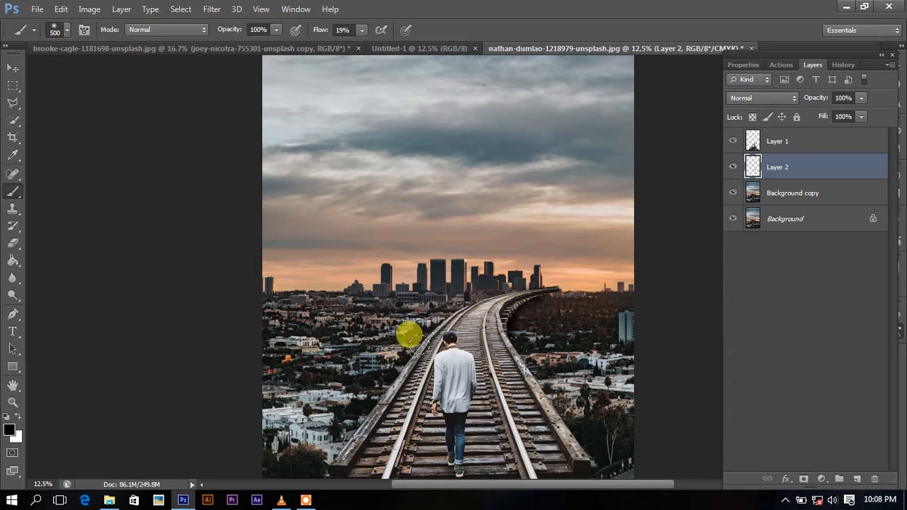
pyautogui.moveTo(444, 308); pyautogui.dragTo(454, 305)
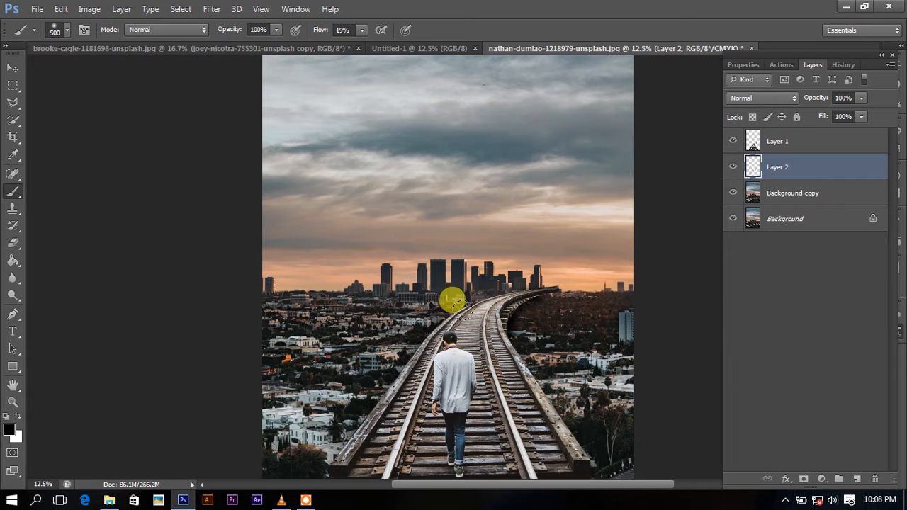
pyautogui.press('[')
pyautogui.press('[')
pyautogui.press('[')
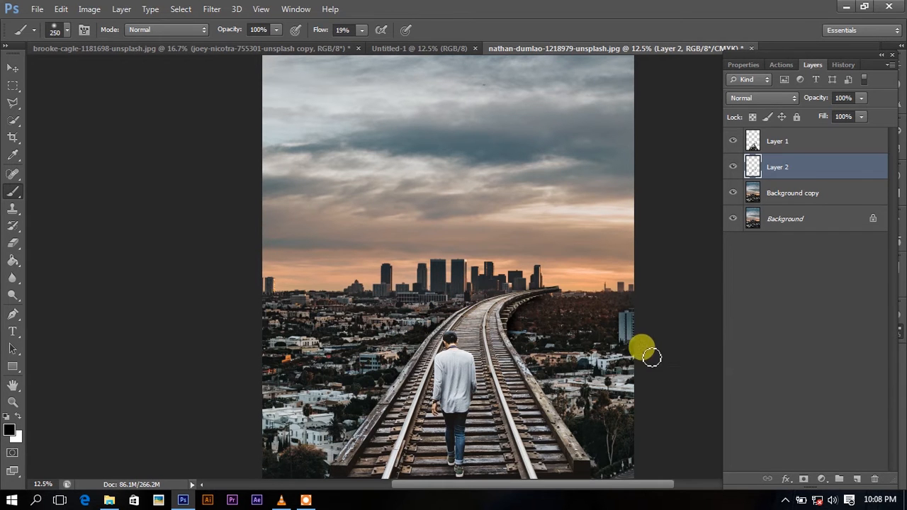
# - Set the opacity of the shadow layer, Layer 2, to 76%
pyautogui.hotkey('ctrl', '-')
pyautogui.hotkey('ctrl', '-')
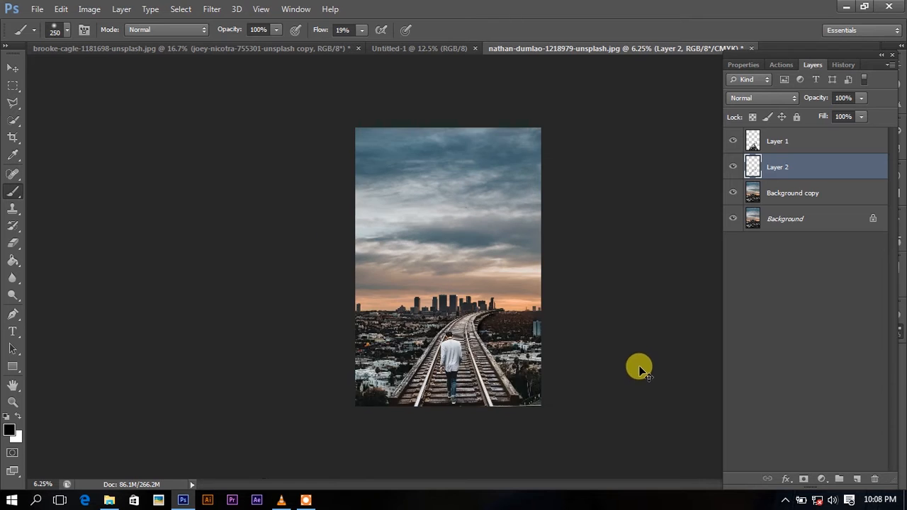
pyautogui.hotkey('ctrl', '+')
pyautogui.click(862, 97)
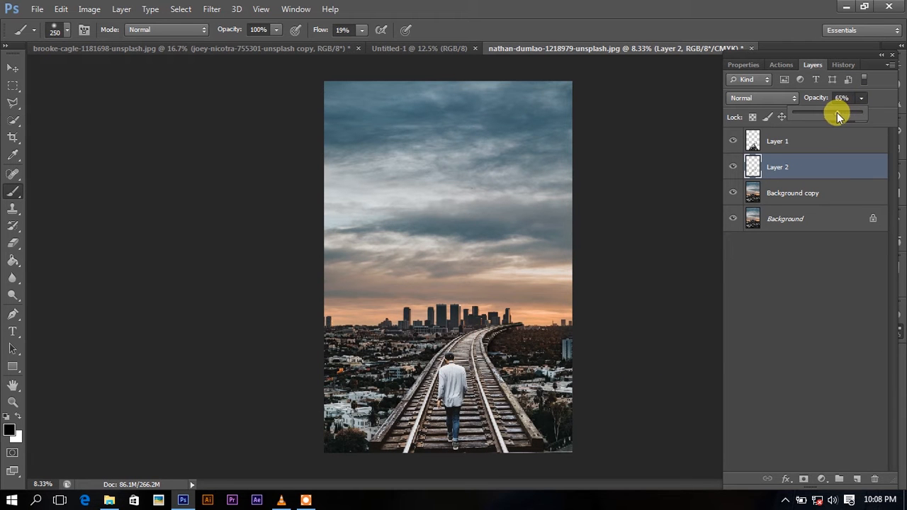
pyautogui.click(614, 339)
pyautogui.hotkey('ctrl', '+')
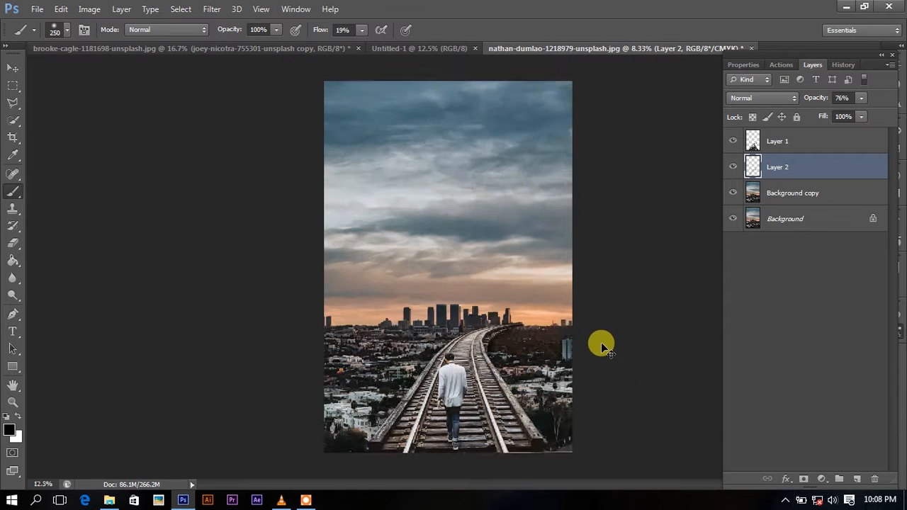
pyautogui.hotkey('ctrl', '-')
pyautogui.hotkey('ctrl', '+')
pyautogui.hotkey('ctrl', '+')
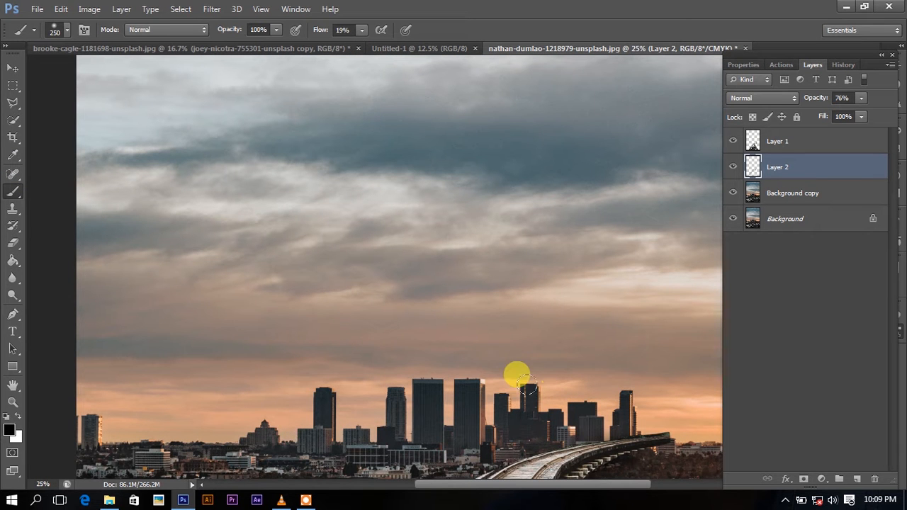
pyautogui.click(13, 121)
pyautogui.scroll(-1, 646, 281)
pyautogui.scroll(-3, 623, 285)
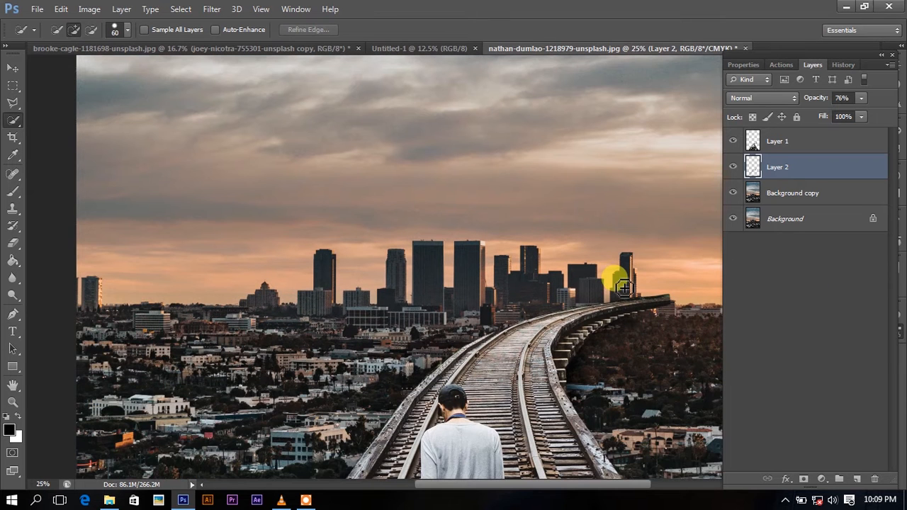
pyautogui.press('space')
pyautogui.moveTo(652, 303); pyautogui.dragTo(496, 329)
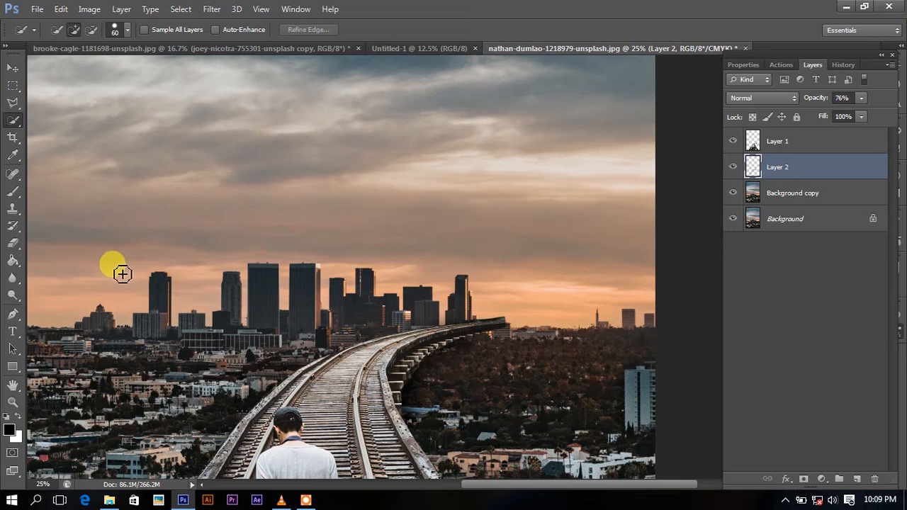
pyautogui.moveTo(134, 296)
pyautogui.mouseDown()
pyautogui.moveTo(162, 262)
pyautogui.moveTo(183, 267)
pyautogui.moveTo(195, 296)
pyautogui.moveTo(211, 304)
pyautogui.moveTo(223, 267)
pyautogui.moveTo(180, 271)
pyautogui.mouseUp()
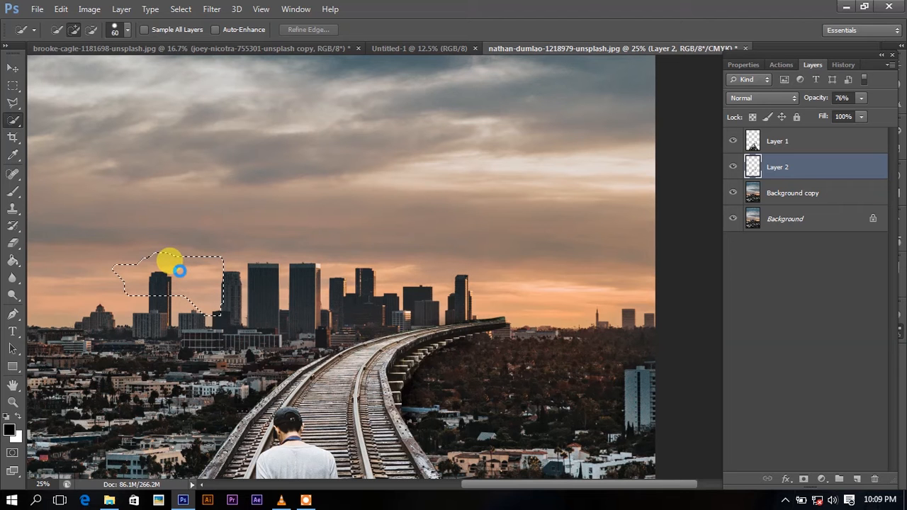
pyautogui.hotkey('ctrl', 'd')
pyautogui.press('m')
pyautogui.rightClick(178, 271)
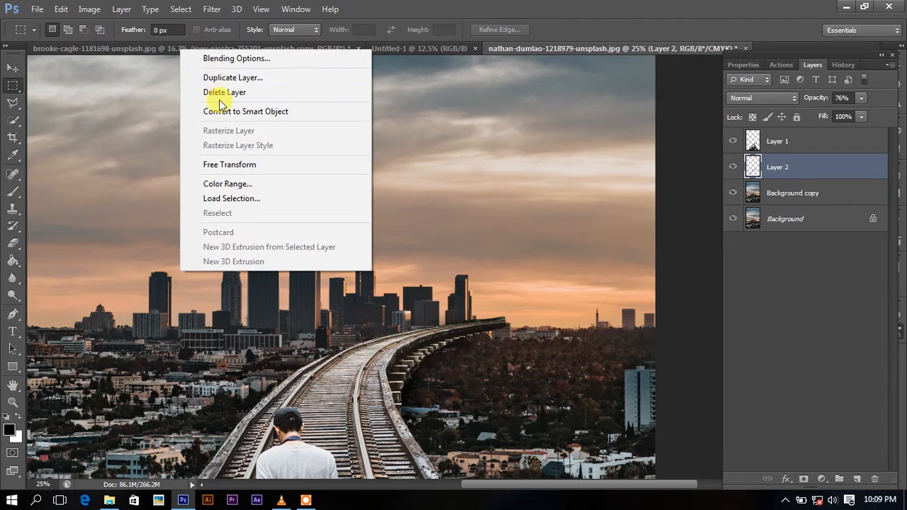
pyautogui.click(144, 106)
pyautogui.click(7, 69)
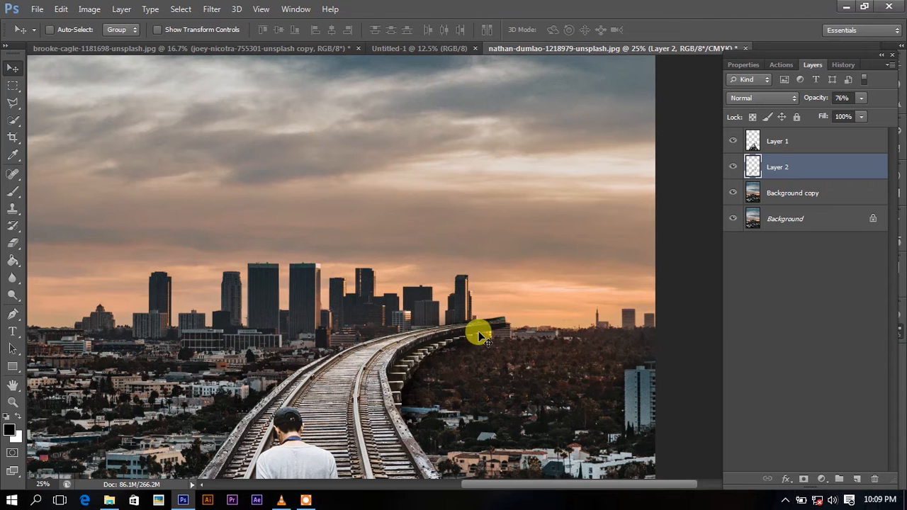
# - Add a new layer above Layer 1 and set the foreground colour to a bright orange
pyautogui.hotkey('ctrl', '-')
pyautogui.hotkey('ctrl', '-')
pyautogui.hotkey('ctrl', '-')
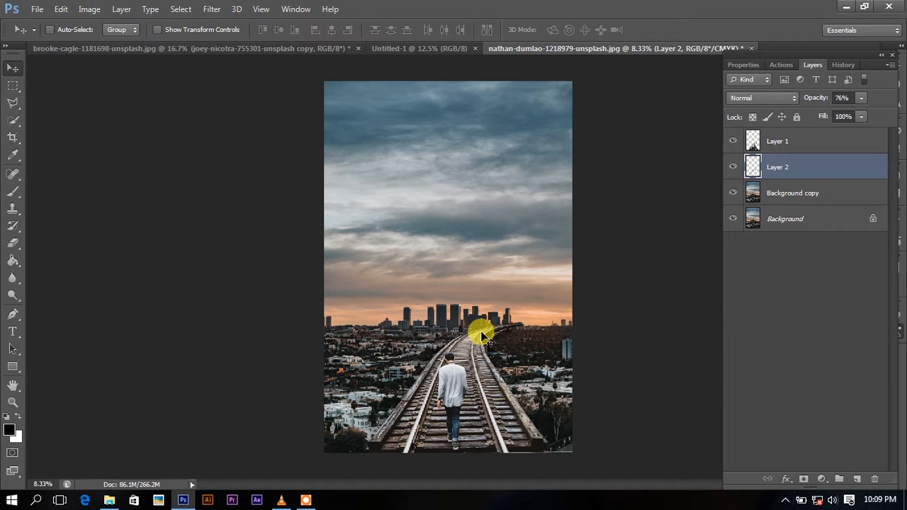
pyautogui.click(805, 143)
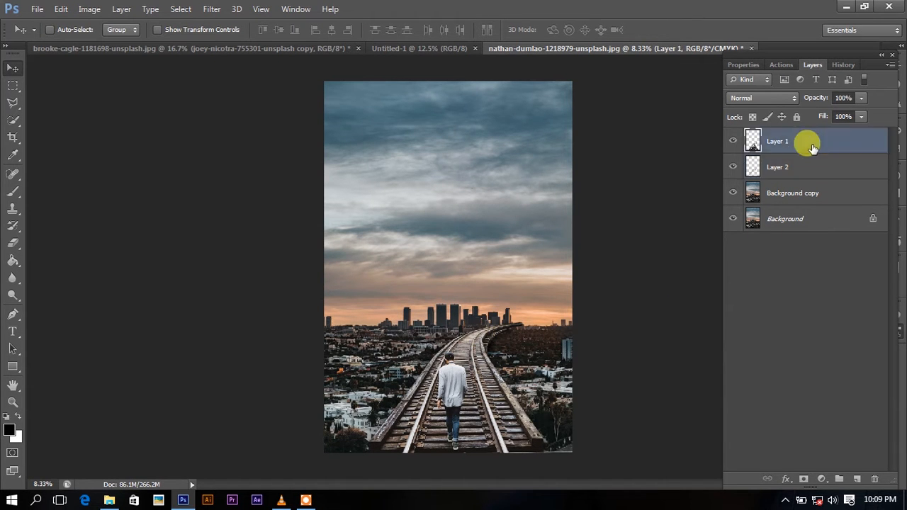
pyautogui.click(855, 480)
pyautogui.click(9, 429)
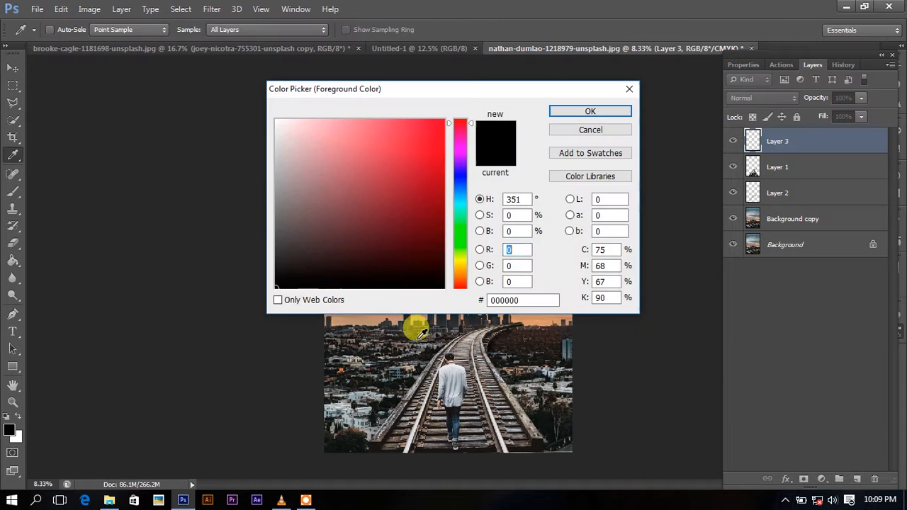
pyautogui.click(537, 322)
pyautogui.click(428, 136)
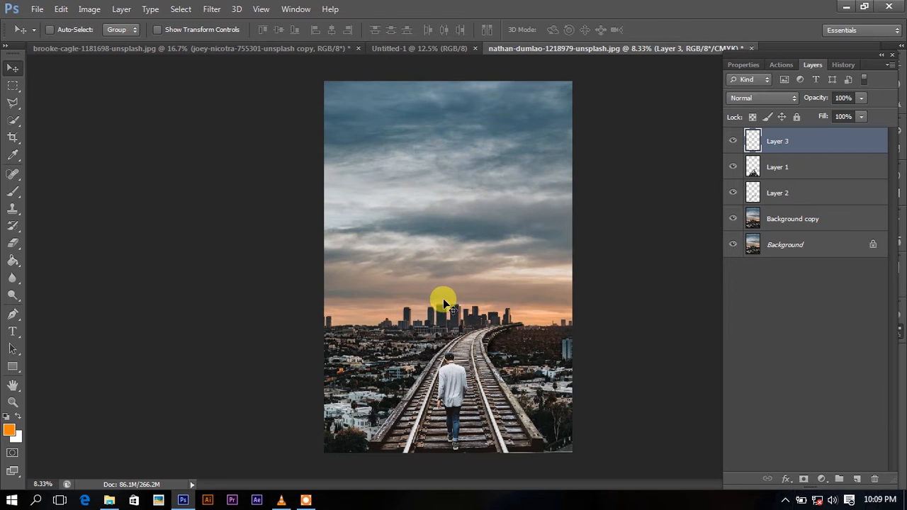
# - Paint one large orange glow spot in the sky above the skyline with an 1800 px brush at 100% flow
pyautogui.click(12, 192)
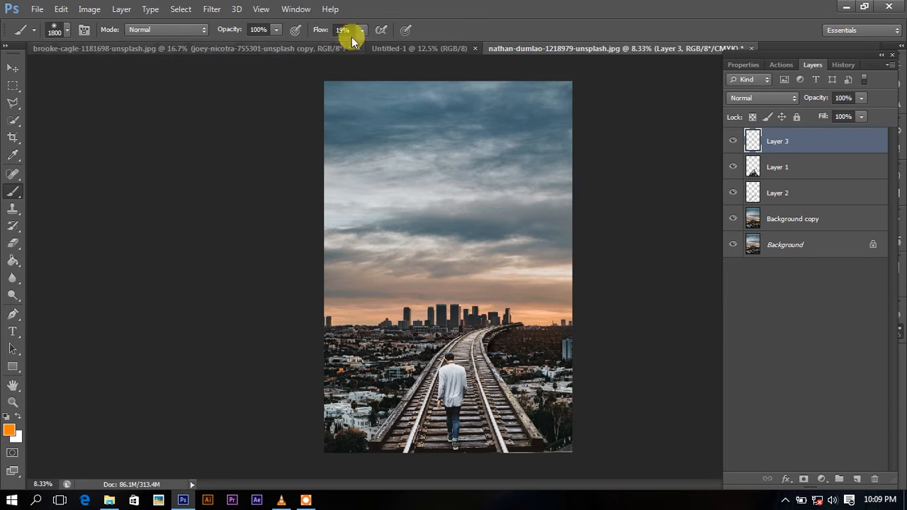
pyautogui.moveTo(358, 47); pyautogui.dragTo(422, 44)
pyautogui.click(445, 248)
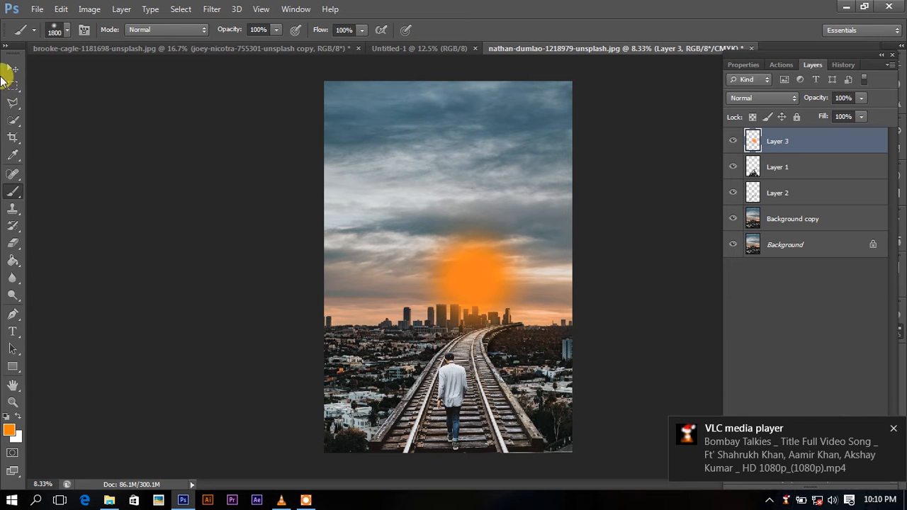
# - Stretch the orange glow along the horizon to about 262% width and 38% height, and set its blending mode to Screen
pyautogui.click(12, 68)
pyautogui.hotkey('ctrl', 't')
pyautogui.moveTo(465, 202); pyautogui.dragTo(475, 290)
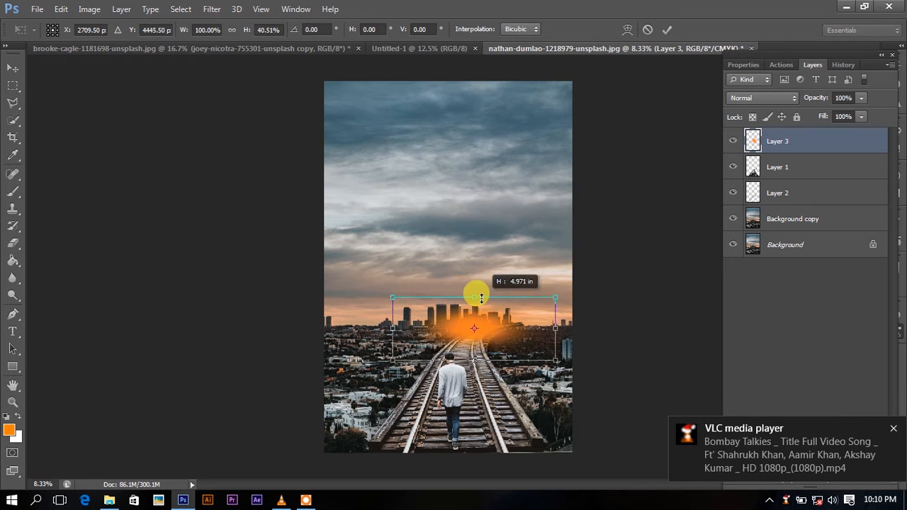
pyautogui.moveTo(385, 320); pyautogui.dragTo(263, 333)
pyautogui.moveTo(555, 328); pyautogui.dragTo(617, 328)
pyautogui.moveTo(522, 334); pyautogui.dragTo(586, 322)
pyautogui.moveTo(340, 317); pyautogui.dragTo(267, 317)
pyautogui.moveTo(544, 309); pyautogui.dragTo(581, 310)
pyautogui.press('Return')
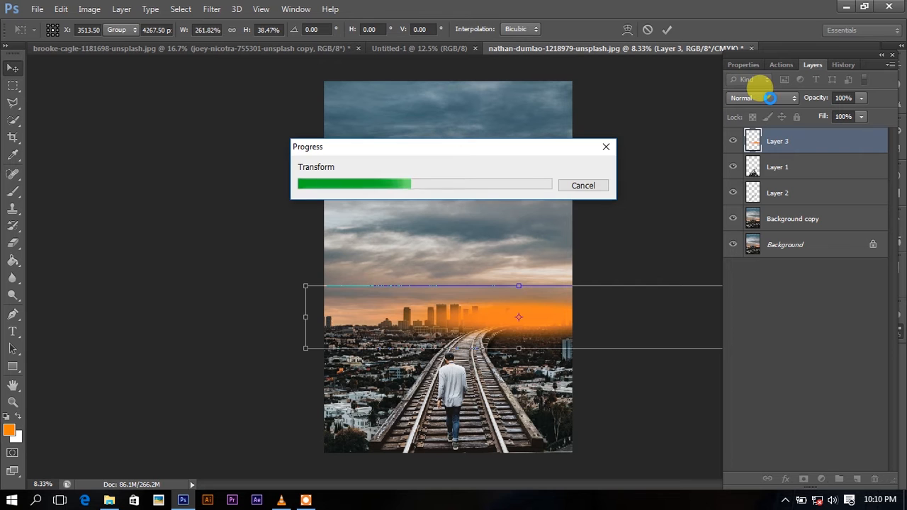
pyautogui.click(763, 102)
pyautogui.click(764, 217)
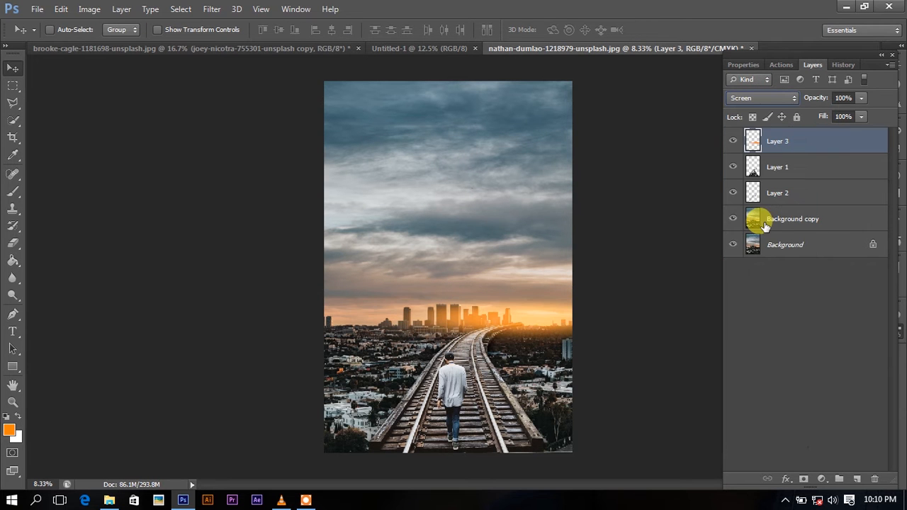
# - Add another layer on top and paint a large soft spot of orange ff7800 in the sky
pyautogui.click(856, 479)
pyautogui.click(12, 192)
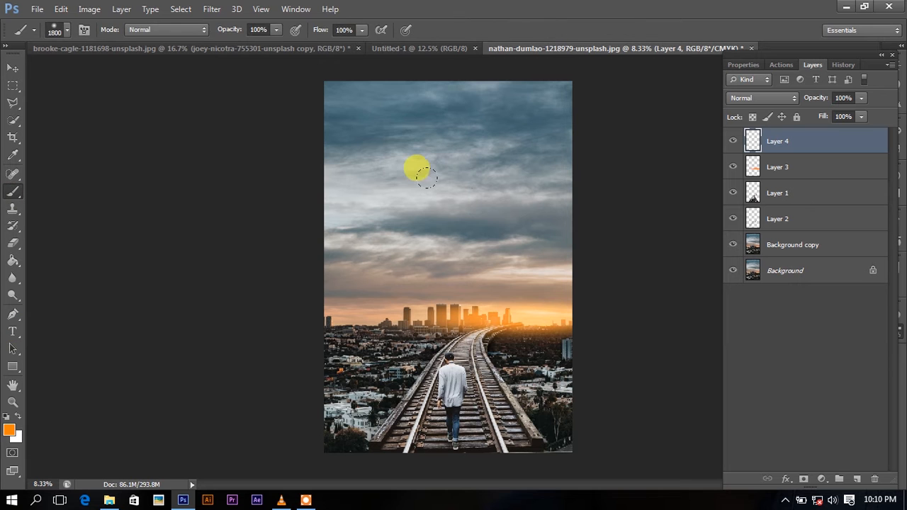
pyautogui.click(11, 429)
pyautogui.moveTo(458, 272); pyautogui.dragTo(453, 276)
pyautogui.click(556, 113)
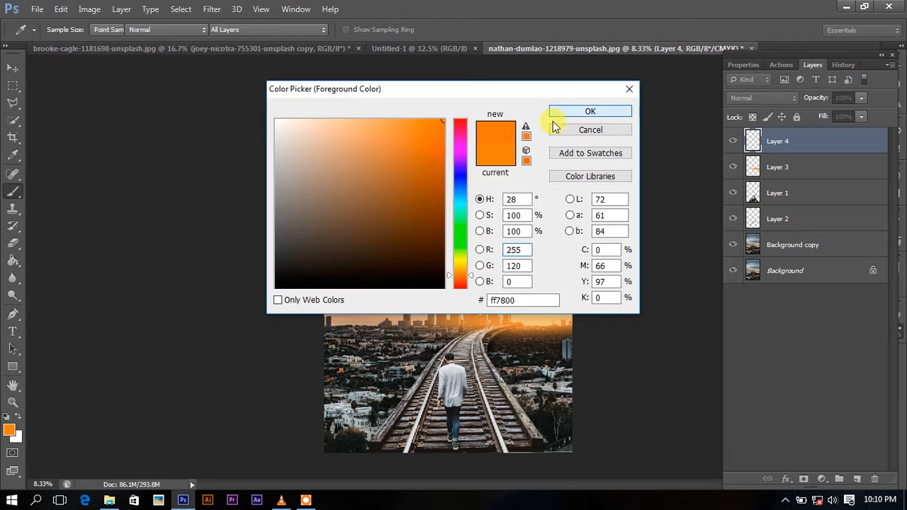
pyautogui.click(414, 209)
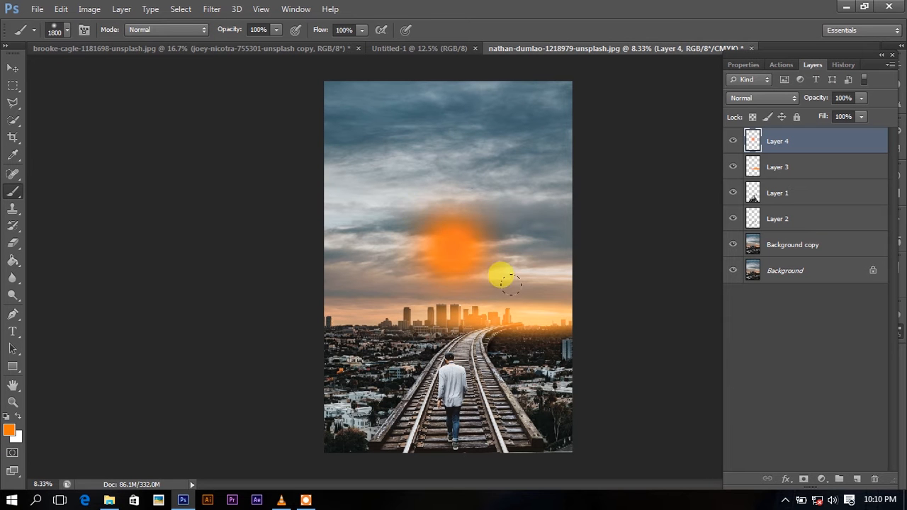
# - Move the new orange spot to the horizon right of the skyline and enlarge it well beyond the image edge
pyautogui.hotkey('ctrl', 't')
pyautogui.moveTo(461, 269); pyautogui.dragTo(541, 319)
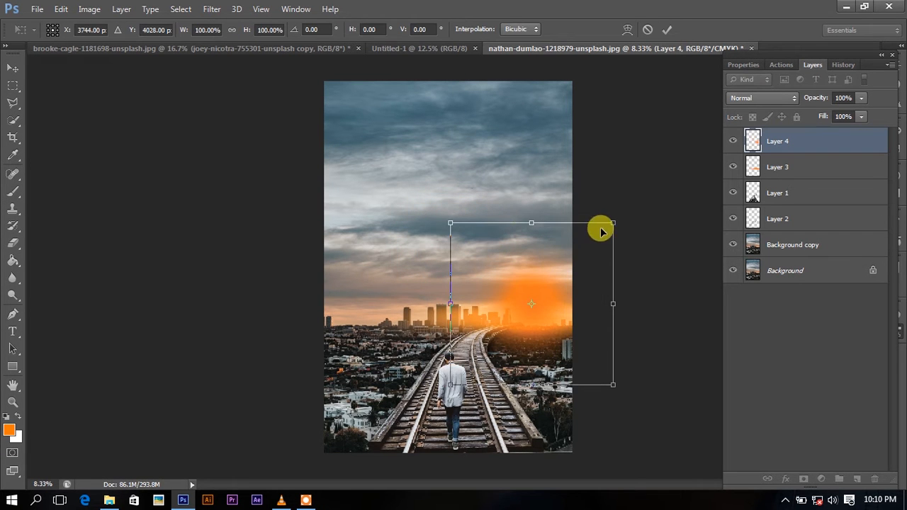
pyautogui.moveTo(612, 224); pyautogui.dragTo(737, 96)
pyautogui.moveTo(588, 285); pyautogui.dragTo(583, 300)
pyautogui.press('b')
pyautogui.click(759, 122)
# - Set the blending mode of the enlarged glow on Layer 4 to Screen
pyautogui.click(759, 99)
pyautogui.click(762, 205)
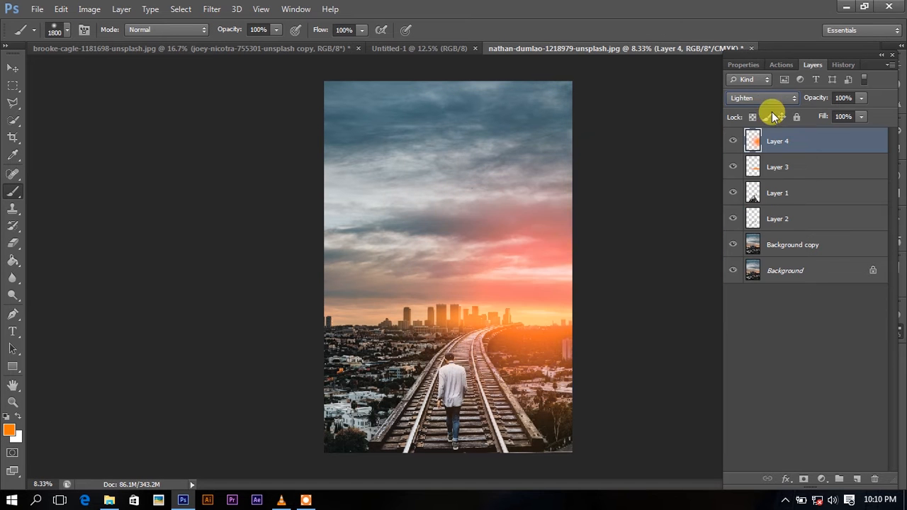
pyautogui.scroll(-1, 767, 100)
pyautogui.scroll(1, 768, 100)
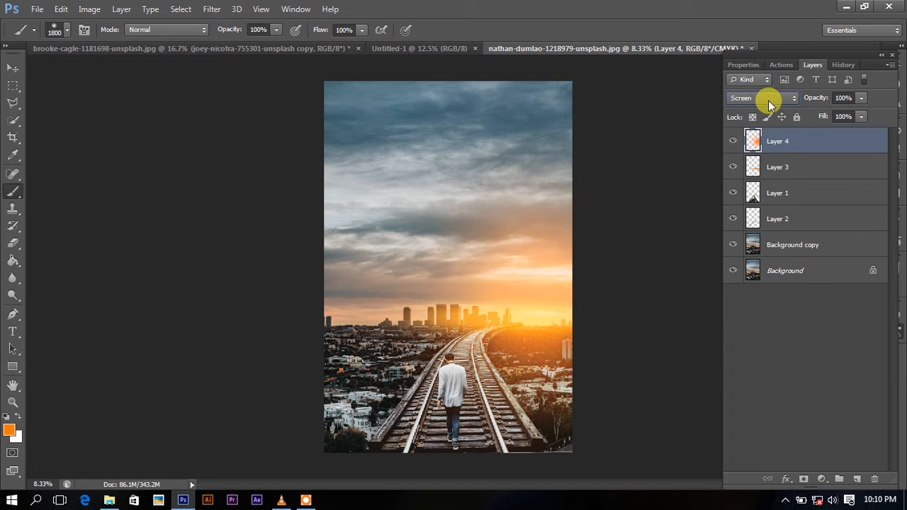
# - Lower the opacity of the Layer 4 glow and set the opacity of Layer 3 to 69%
pyautogui.click(859, 102)
pyautogui.moveTo(817, 113); pyautogui.dragTo(847, 116)
pyautogui.click(823, 159)
pyautogui.click(823, 162)
pyautogui.click(860, 99)
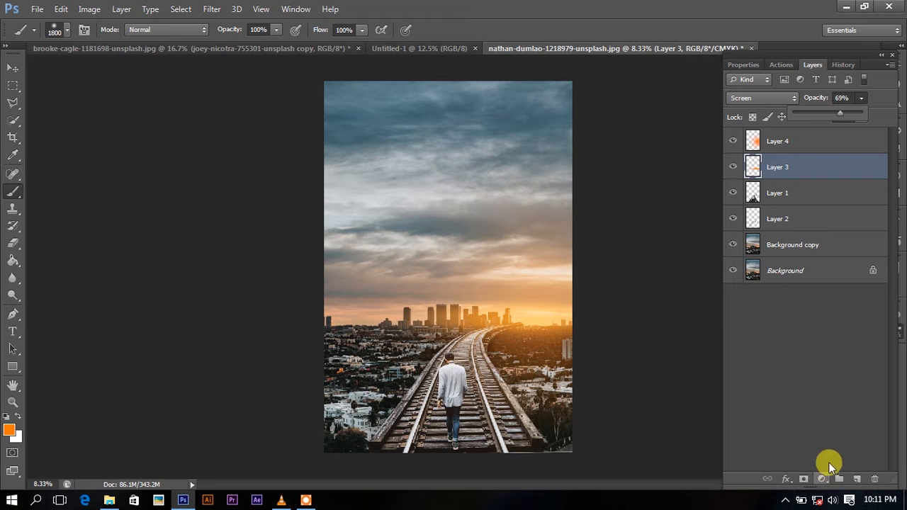
# - Add a Gradient Fill layer above Layer 3 with a linear gradient fading from black to transparent, with both colour stops black
pyautogui.click(820, 431)
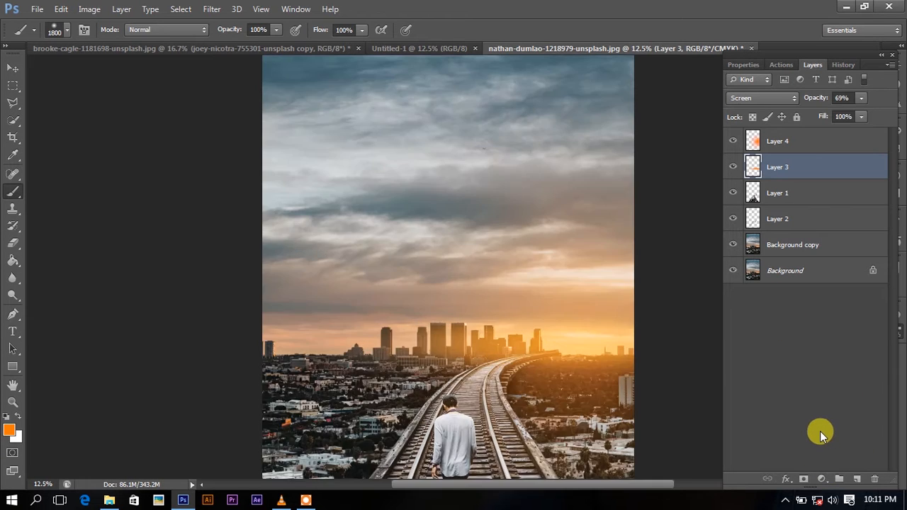
pyautogui.click(821, 479)
pyautogui.click(789, 207)
pyautogui.click(776, 134)
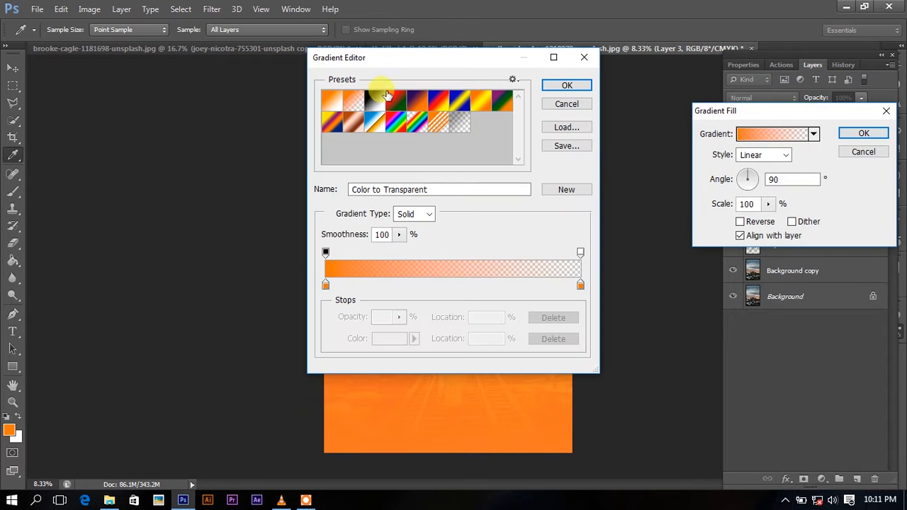
pyautogui.doubleClick(326, 285)
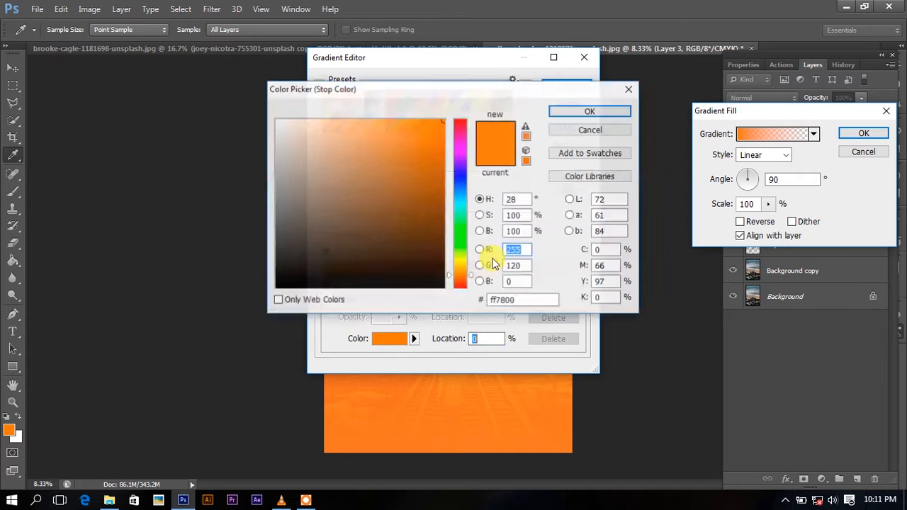
pyautogui.click(319, 294)
pyautogui.click(587, 54)
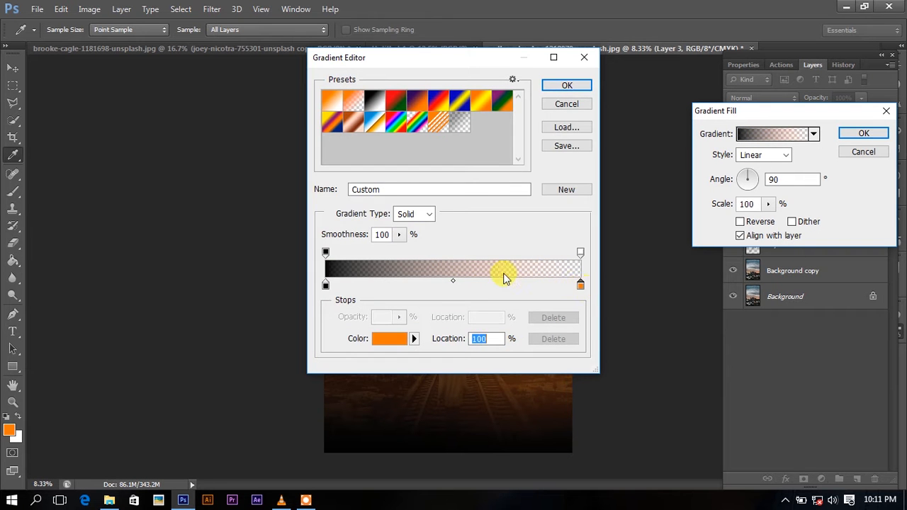
pyautogui.click(290, 287)
pyautogui.click(586, 112)
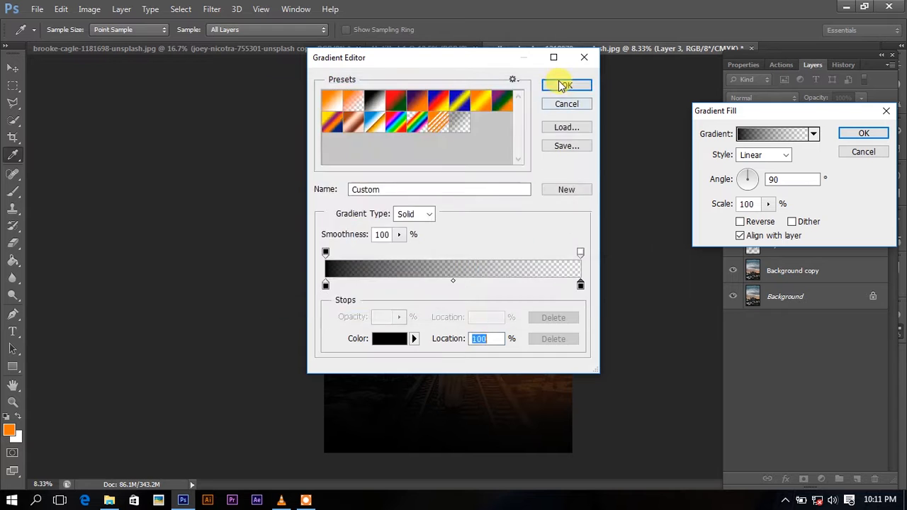
pyautogui.click(564, 85)
# - Reverse the gradient fill, set its angle to 126.87° and its scale to 209%, and apply it
pyautogui.click(753, 221)
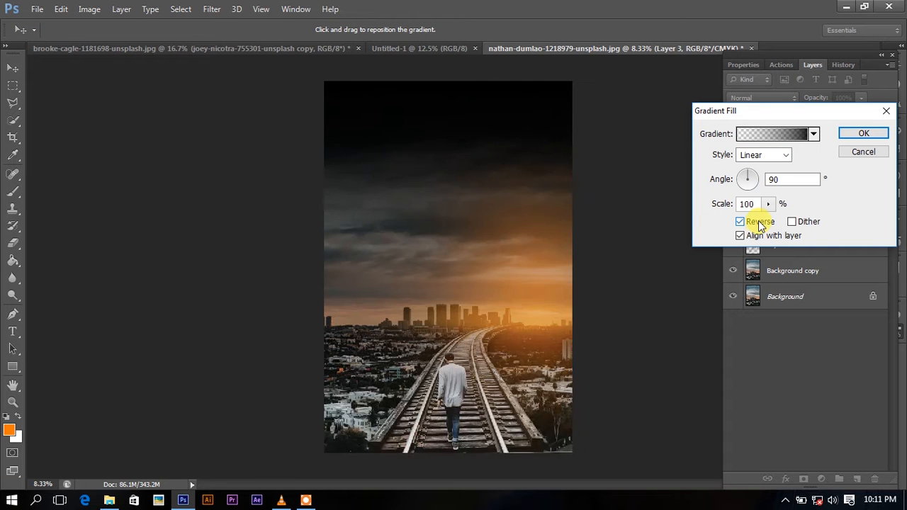
pyautogui.moveTo(469, 151); pyautogui.dragTo(471, 115)
pyautogui.click(753, 175)
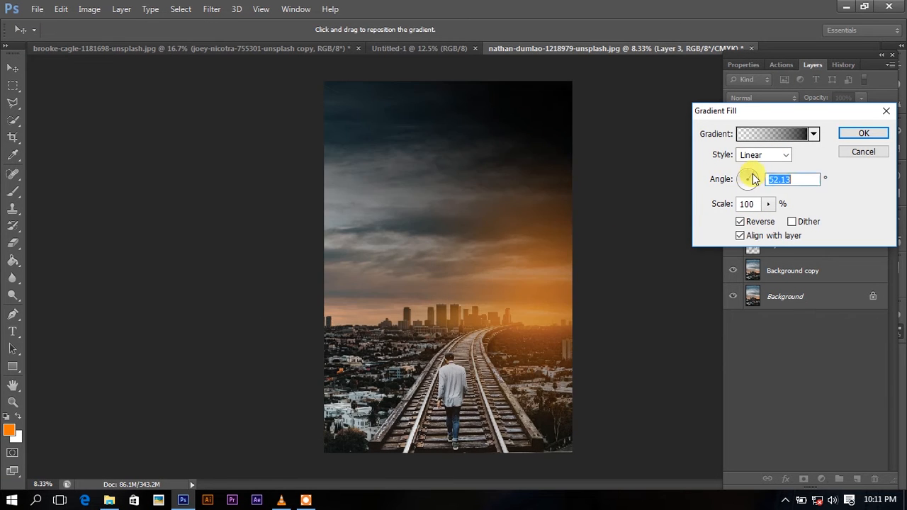
pyautogui.moveTo(738, 179); pyautogui.dragTo(745, 178)
pyautogui.click(767, 204)
pyautogui.moveTo(775, 223); pyautogui.dragTo(778, 223)
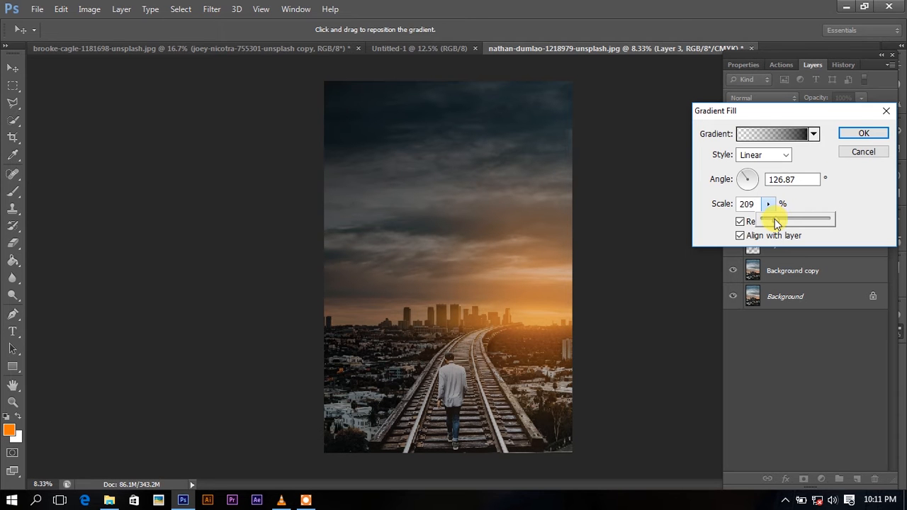
pyautogui.click(864, 133)
# - With the Eraser at a brush size of 2800, erase the dark gradient over the orange glow around the skyline
pyautogui.click(13, 243)
pyautogui.click(430, 296)
pyautogui.click(418, 205)
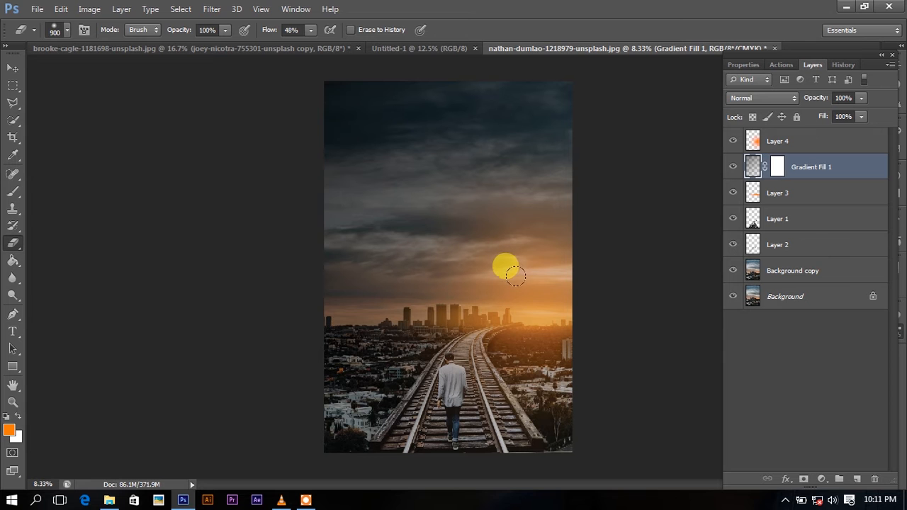
pyautogui.press(']')
pyautogui.press(']')
pyautogui.press(']')
pyautogui.press(']')
pyautogui.press(']')
pyautogui.press(']')
pyautogui.press(']')
pyautogui.press(']')
pyautogui.press(']')
pyautogui.press(']')
pyautogui.press(']')
pyautogui.press(']')
pyautogui.press(']')
pyautogui.press(']')
pyautogui.press(']')
pyautogui.press(']')
pyautogui.press(']')
pyautogui.press(']')
pyautogui.press(']')
pyautogui.press(']')
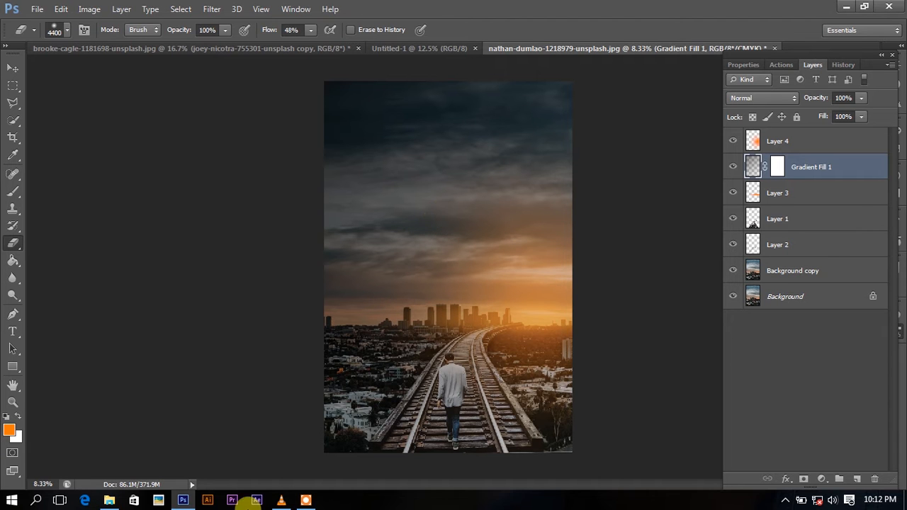
pyautogui.press('[')
pyautogui.press('[')
pyautogui.press('[')
pyautogui.press('[')
pyautogui.press('[')
pyautogui.press('[')
pyautogui.press('[')
pyautogui.press('[')
pyautogui.press('[')
pyautogui.press('[')
pyautogui.press('[')
pyautogui.press('[')
pyautogui.press('[')
pyautogui.press('[')
pyautogui.press('[')
pyautogui.press('[')
pyautogui.click(503, 296)
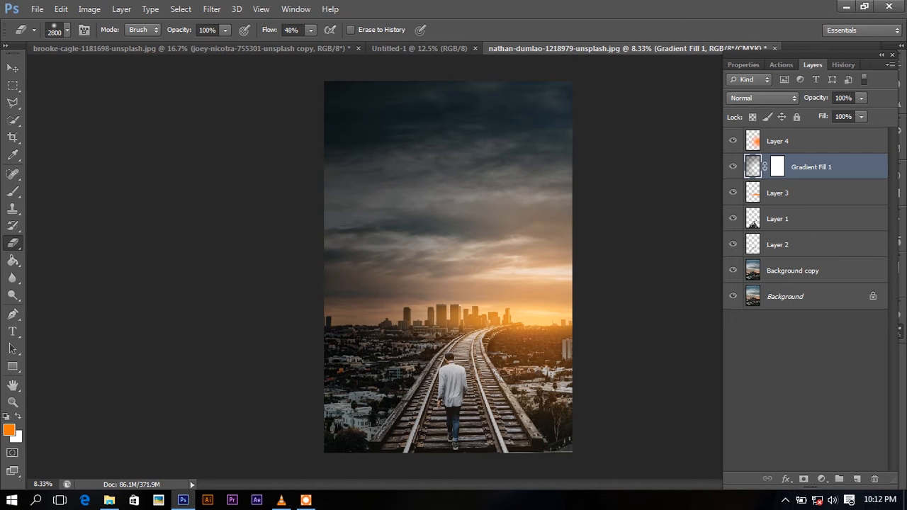
# - Raise the Eraser flow to 100%, erase the gradient over the city right of the tracks, and reduce the eraser size to 2000
pyautogui.click(311, 30)
pyautogui.moveTo(315, 46); pyautogui.dragTo(404, 55)
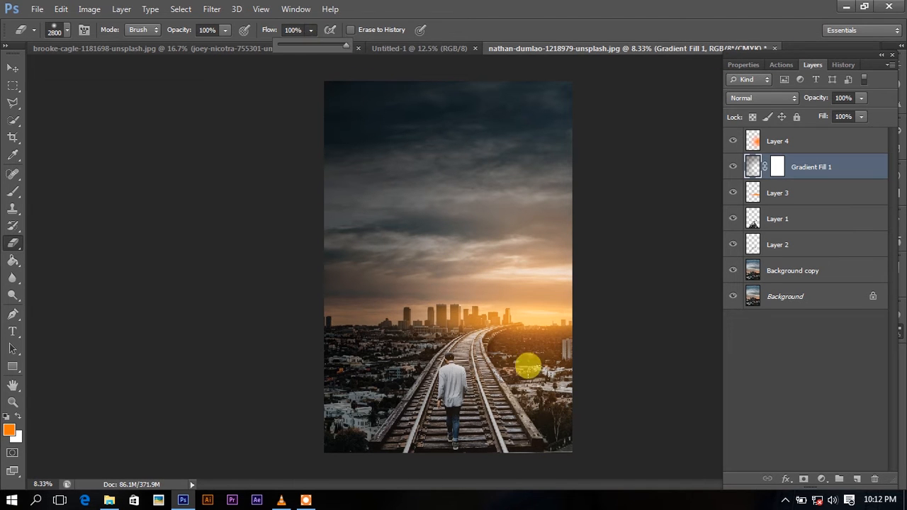
pyautogui.click(527, 366)
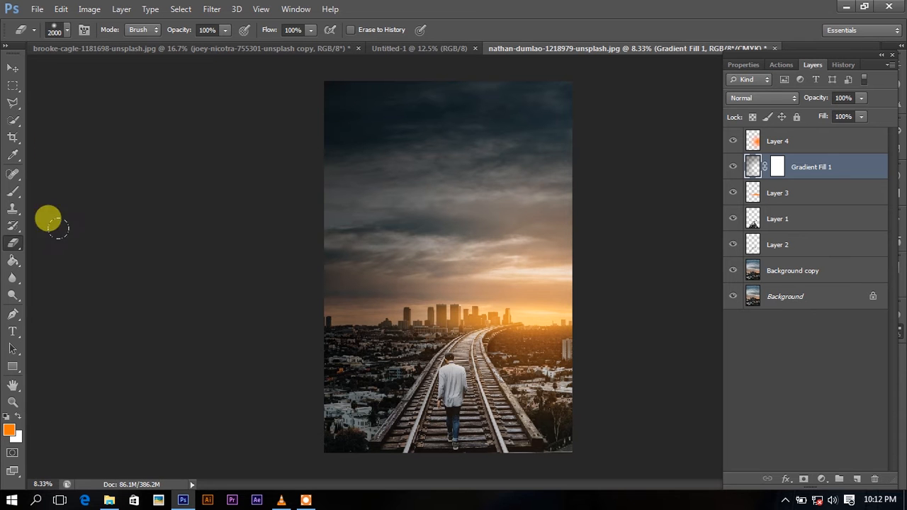
pyautogui.press('[')
pyautogui.press('[')
pyautogui.press('[')
pyautogui.press('[')
pyautogui.press('[')
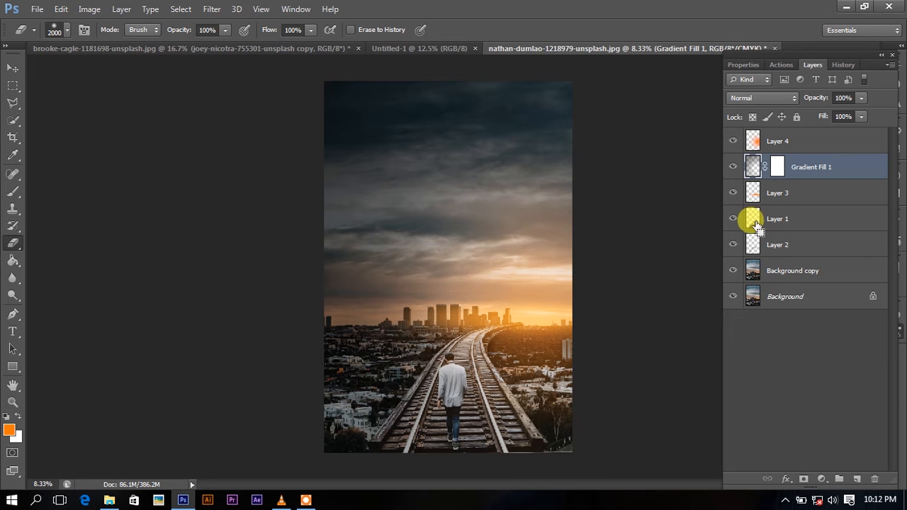
# - Add a layer above the gradient fill with the bridge selected and paint orange along the bridge's right edge, brush size 500, flow 75%
pyautogui.click(856, 479)
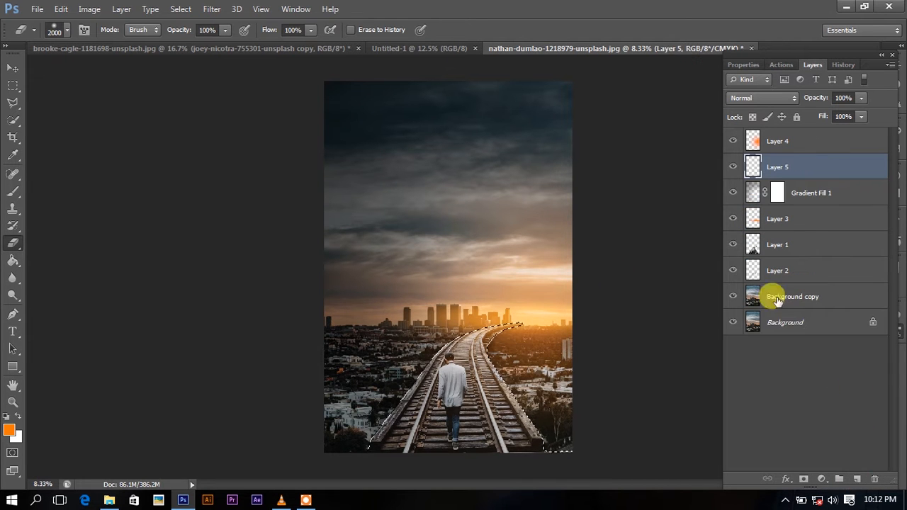
pyautogui.click(13, 192)
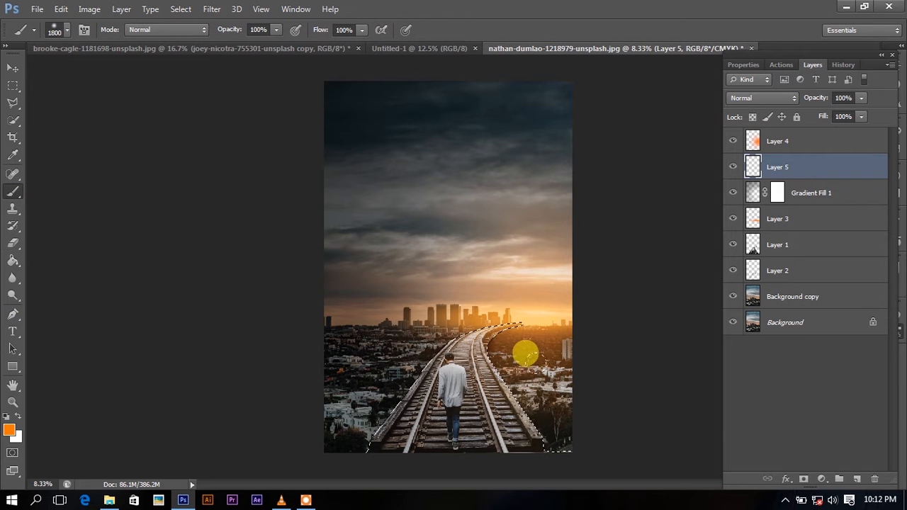
pyautogui.hotkey('ctrl', '+')
pyautogui.hotkey('ctrl', '+')
pyautogui.press('[')
pyautogui.press('[')
pyautogui.press('[')
pyautogui.press('[')
pyautogui.press('[')
pyautogui.press('[')
pyautogui.press('[')
pyautogui.press('[')
pyautogui.press('[')
pyautogui.press('[')
pyautogui.press('[')
pyautogui.press('[')
pyautogui.press('[')
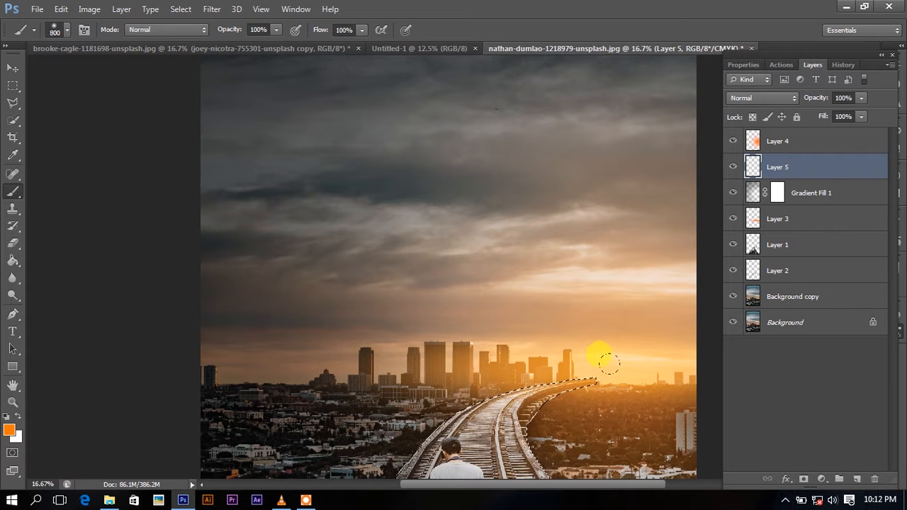
pyautogui.moveTo(616, 394); pyautogui.dragTo(598, 299)
pyautogui.click(361, 32)
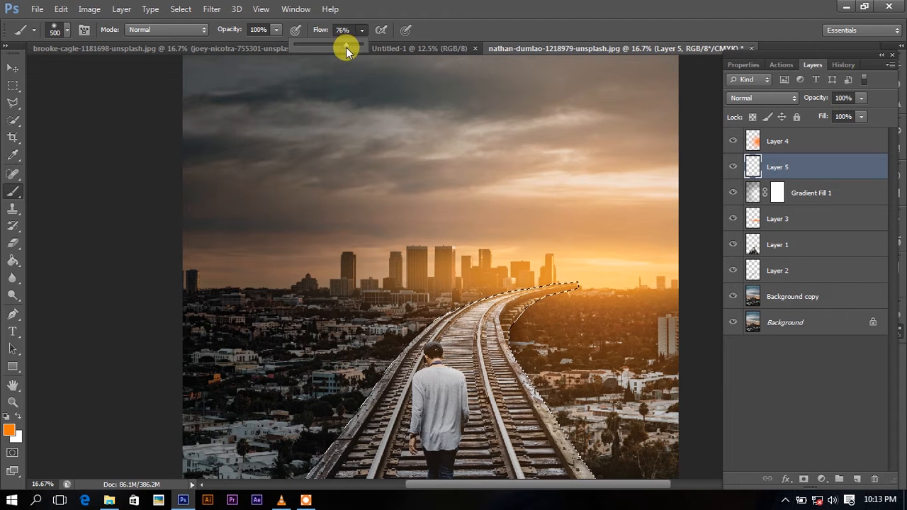
pyautogui.moveTo(345, 47); pyautogui.dragTo(344, 48)
pyautogui.moveTo(574, 290)
pyautogui.mouseDown()
pyautogui.moveTo(563, 306)
pyautogui.moveTo(543, 282)
pyautogui.moveTo(505, 297)
pyautogui.moveTo(498, 344)
pyautogui.moveTo(582, 448)
pyautogui.moveTo(576, 411)
pyautogui.moveTo(601, 425)
pyautogui.moveTo(577, 361)
pyautogui.mouseUp()
# - Try Screen and Linear Dodge (Add) on Layer 5, and set it to Soft Light with 25% opacity
pyautogui.click(769, 100)
pyautogui.click(755, 216)
pyautogui.scroll(-2, 766, 104)
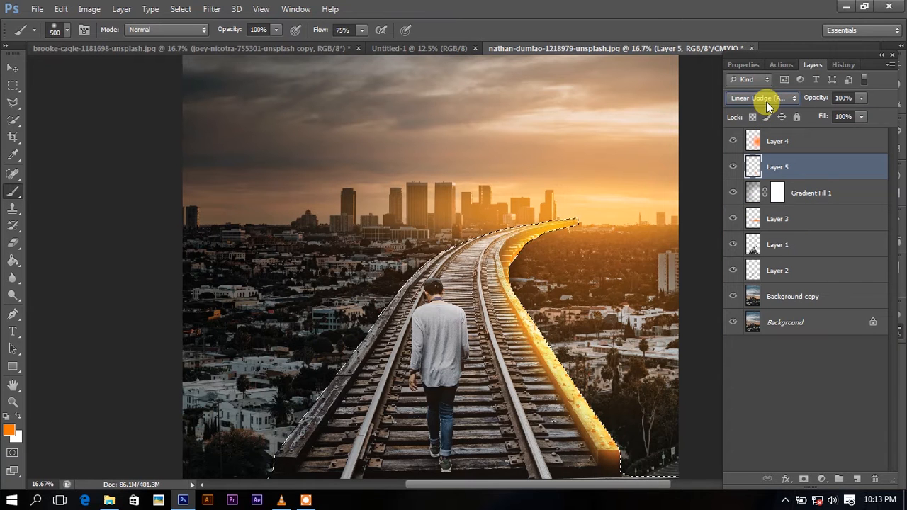
pyautogui.scroll(2, 765, 102)
pyautogui.click(855, 100)
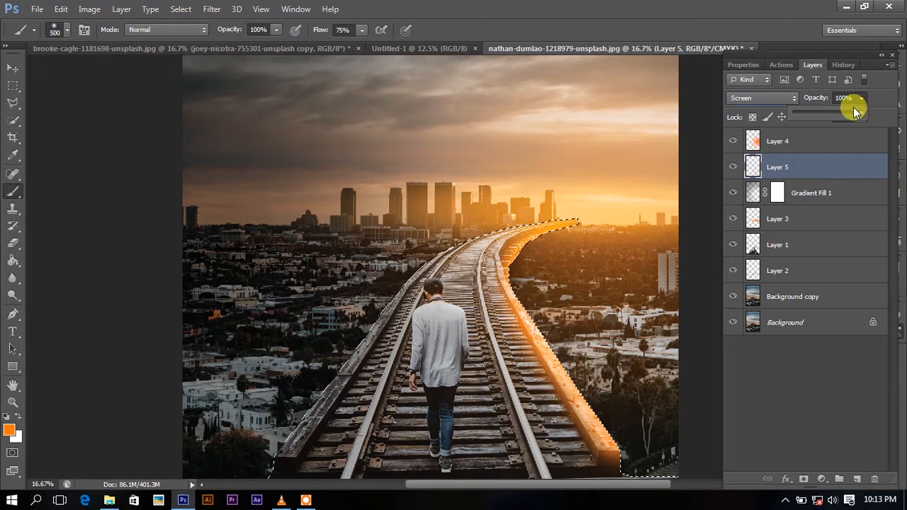
pyautogui.click(757, 96)
pyautogui.click(745, 279)
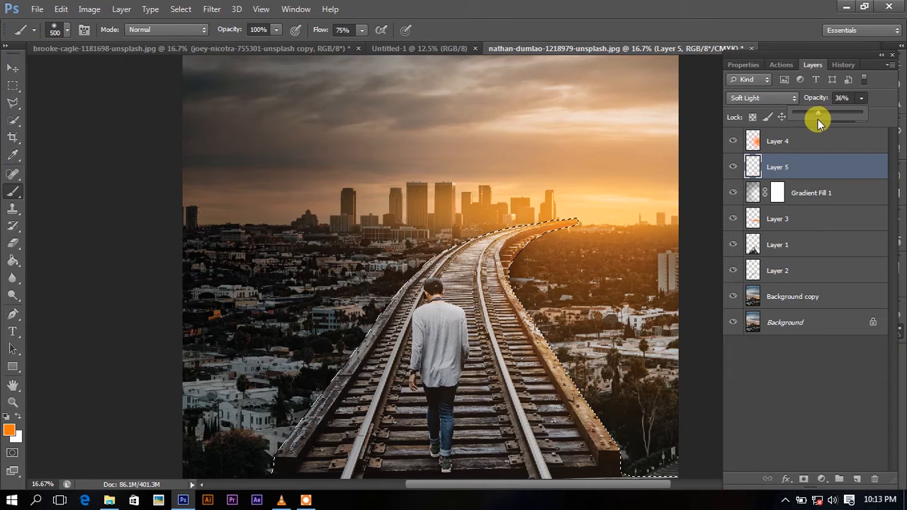
# - Try the Screen blending mode on Layer 5 again and return it to Soft Light
pyautogui.click(769, 98)
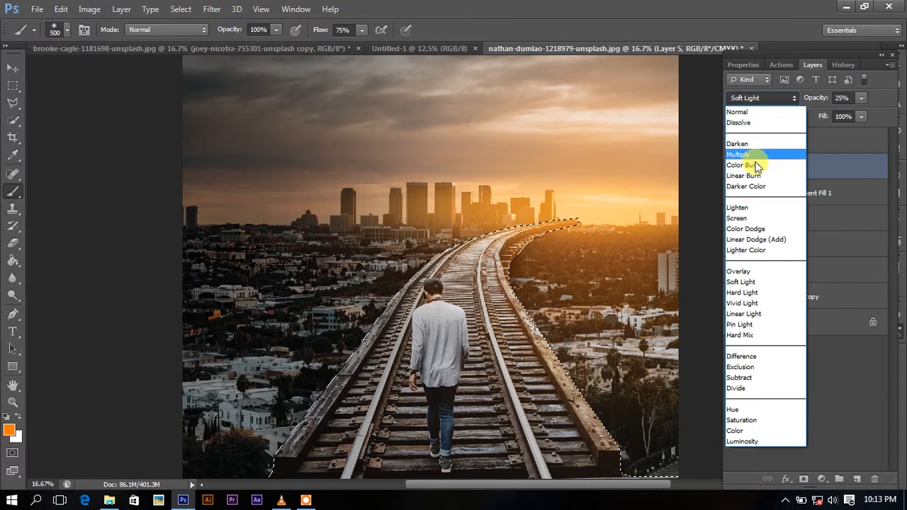
pyautogui.click(750, 217)
pyautogui.click(775, 98)
pyautogui.click(751, 278)
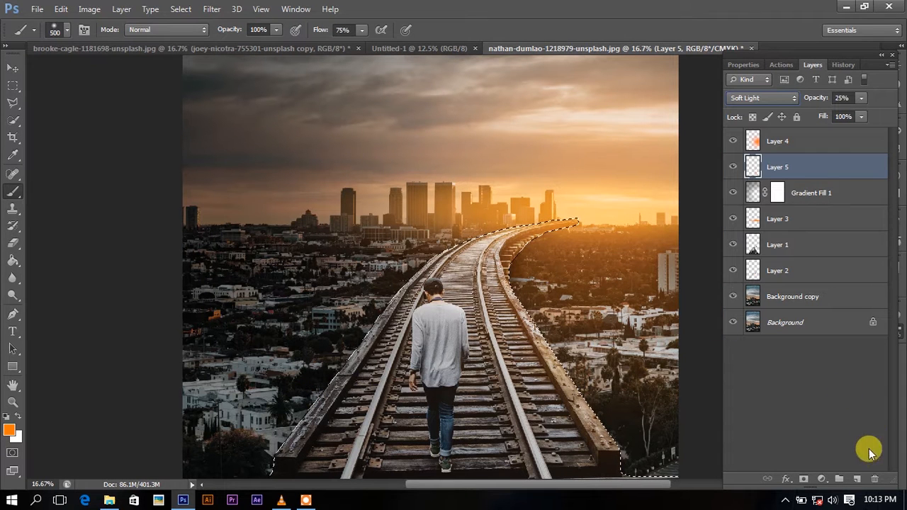
# - Add a Soft Light layer at 69% opacity above Layer 5 and paint orange along the bridge's left edge with 37% brush flow
pyautogui.click(855, 478)
pyautogui.click(761, 98)
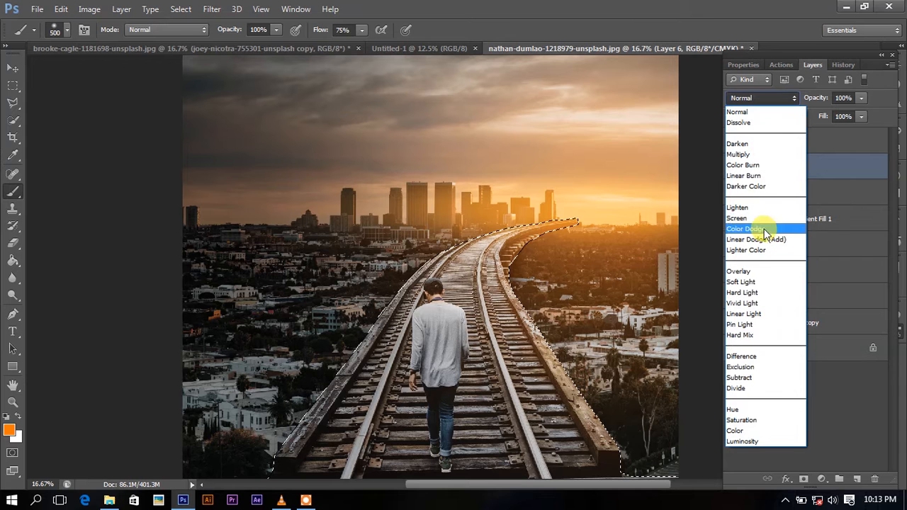
pyautogui.click(752, 281)
pyautogui.click(859, 102)
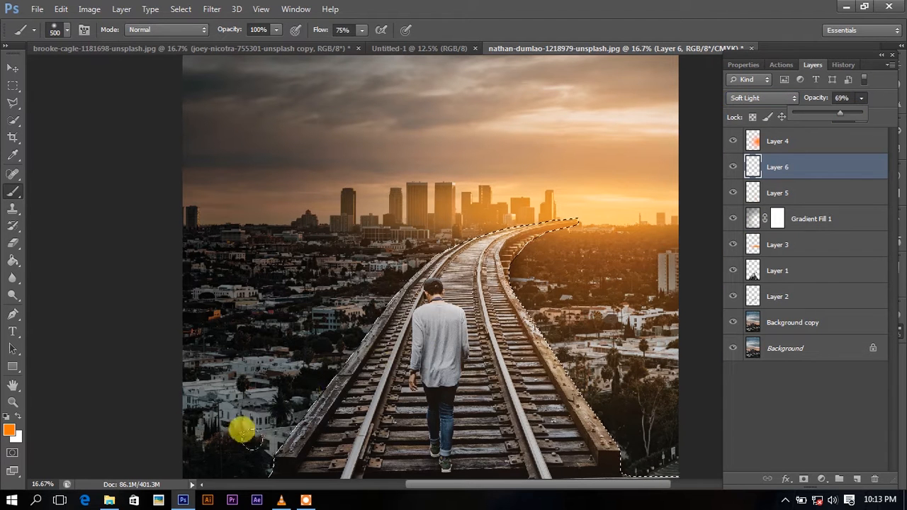
pyautogui.click(362, 30)
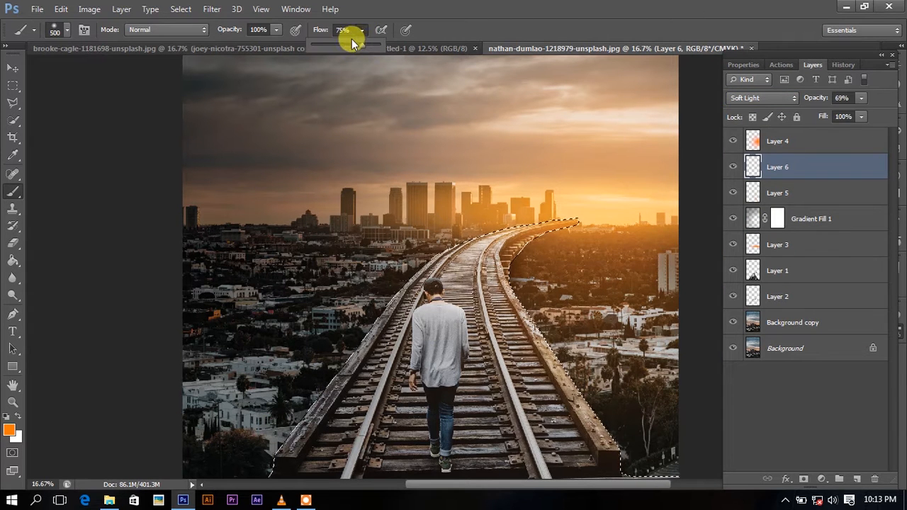
pyautogui.moveTo(287, 443)
pyautogui.mouseDown()
pyautogui.moveTo(287, 397)
pyautogui.moveTo(418, 228)
pyautogui.moveTo(550, 187)
pyautogui.mouseUp()
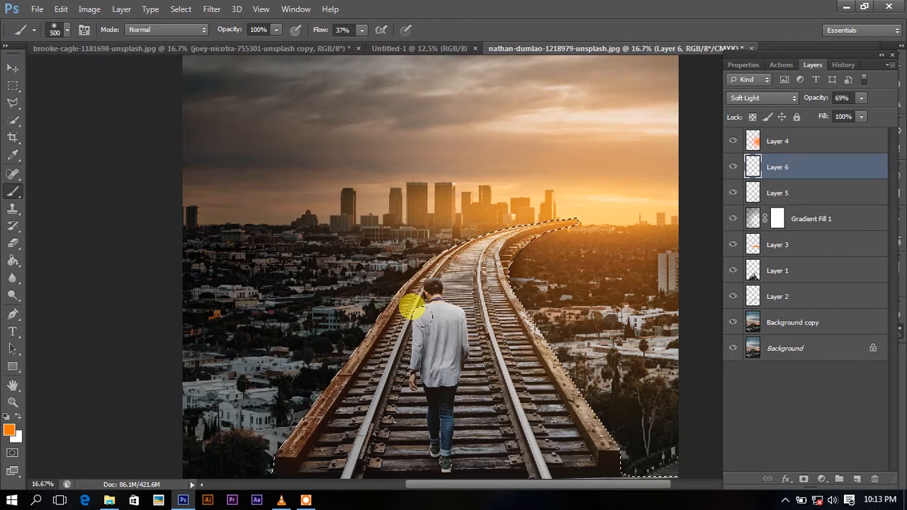
# - Add another new layer above Layer 6 and clear the bridge selection
pyautogui.click(857, 480)
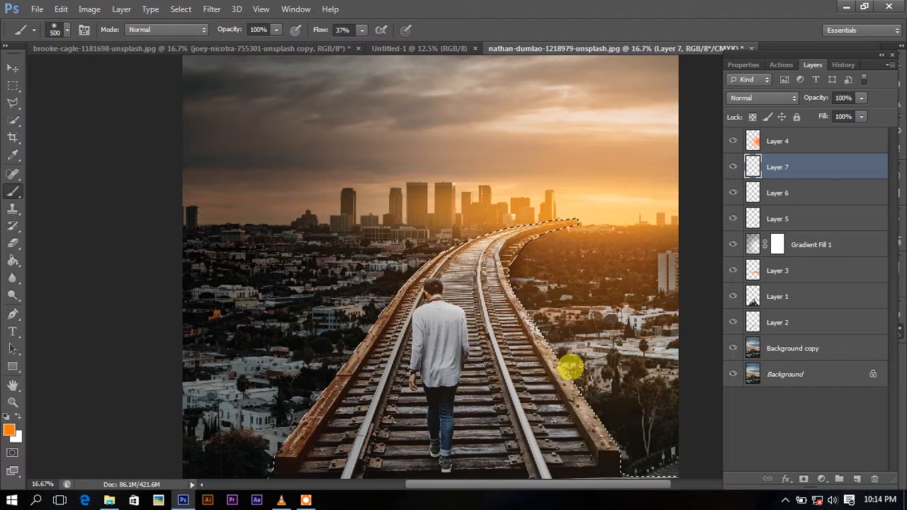
pyautogui.press('m')
pyautogui.rightClick(522, 282)
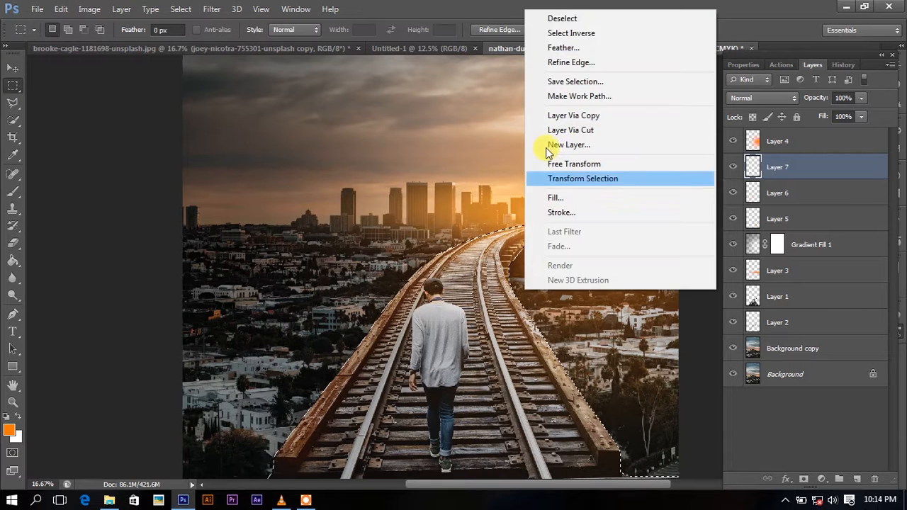
pyautogui.click(550, 19)
pyautogui.hotkey('ctrl', '-')
pyautogui.hotkey('ctrl', '-')
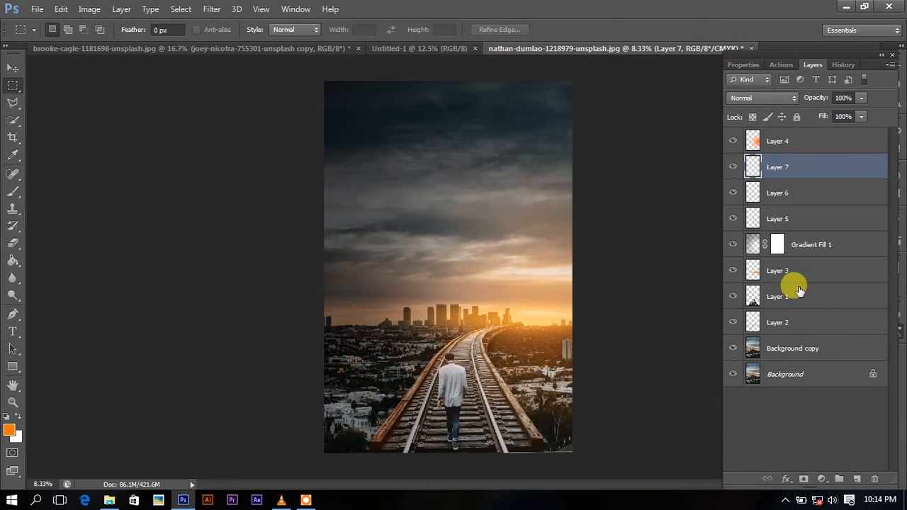
# - Lower the opacity of Layer 7 to 25% and toggle its visibility to compare the effect
pyautogui.click(847, 115)
pyautogui.moveTo(828, 117); pyautogui.dragTo(815, 121)
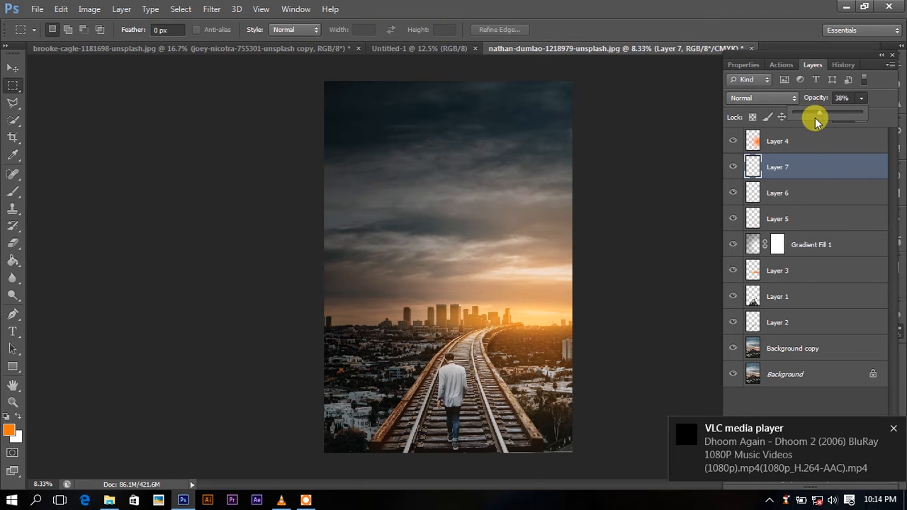
pyautogui.click(732, 167)
pyautogui.click(732, 167)
pyautogui.click(732, 167)
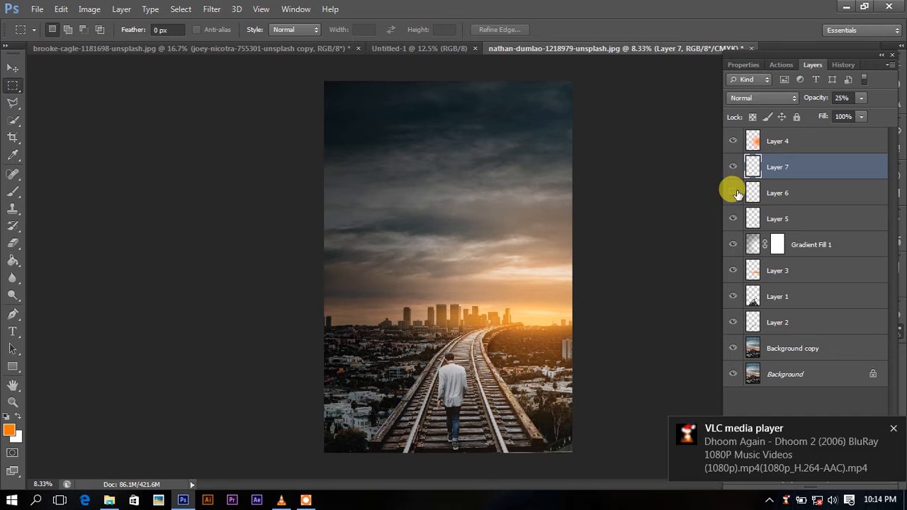
# - Lower the opacity of Layer 6 to about 36% and set the opacity of Layer 5 to 13%
pyautogui.click(776, 194)
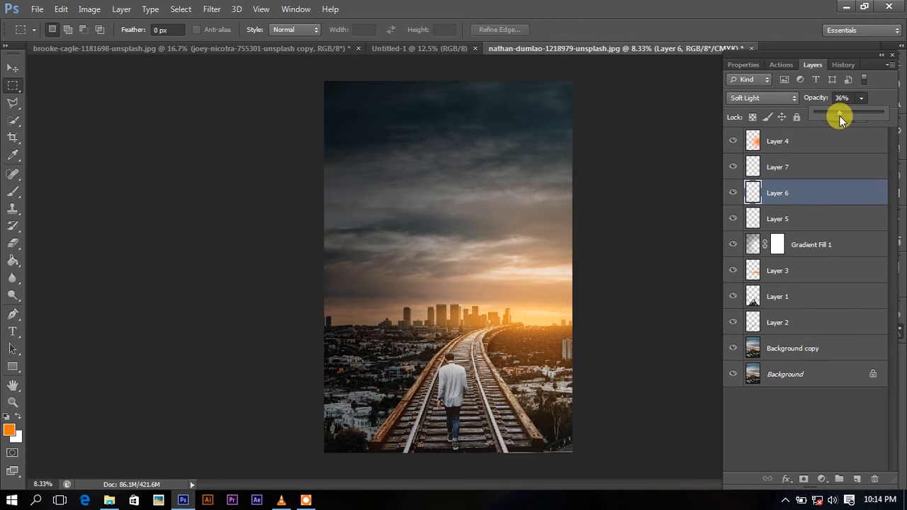
pyautogui.click(843, 220)
pyautogui.click(860, 98)
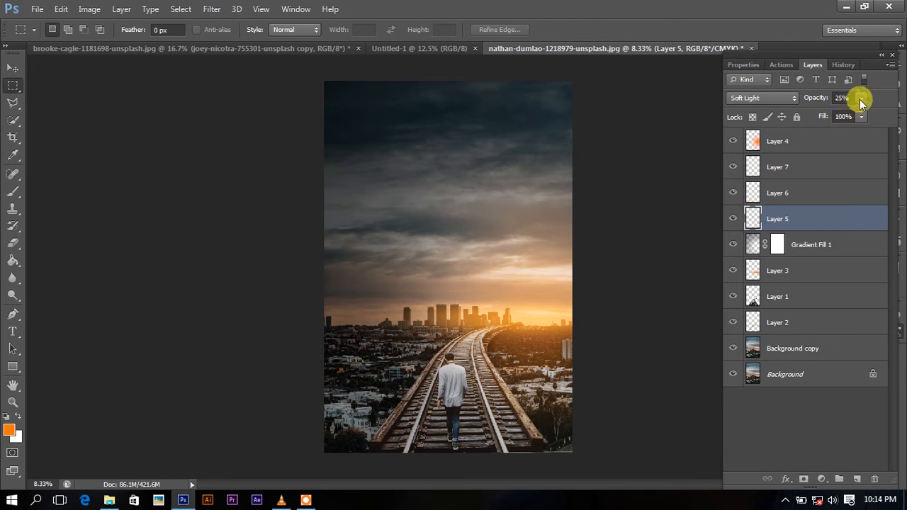
pyautogui.moveTo(852, 111); pyautogui.dragTo(834, 122)
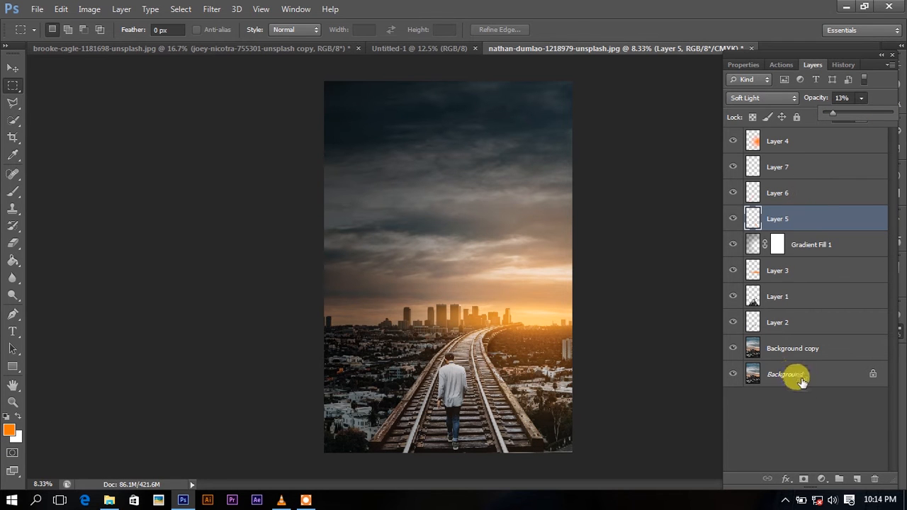
# - Add a new layer above Layer 4 and set the brush's foreground colour to black
pyautogui.click(804, 141)
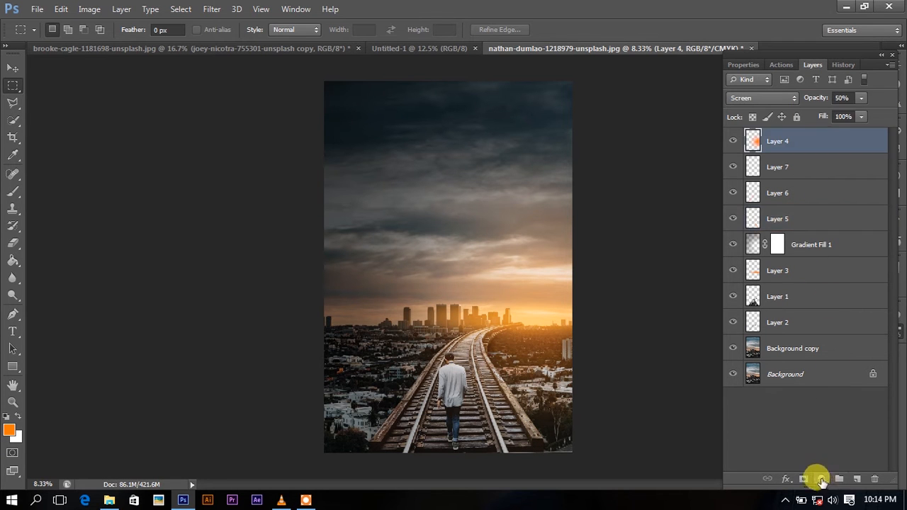
pyautogui.click(857, 479)
pyautogui.click(16, 194)
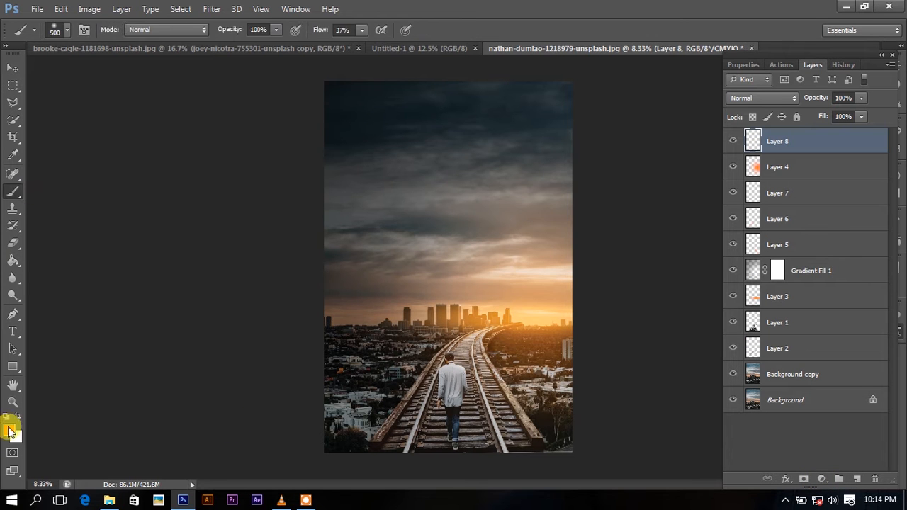
pyautogui.click(10, 430)
pyautogui.moveTo(319, 252); pyautogui.dragTo(256, 294)
pyautogui.click(581, 112)
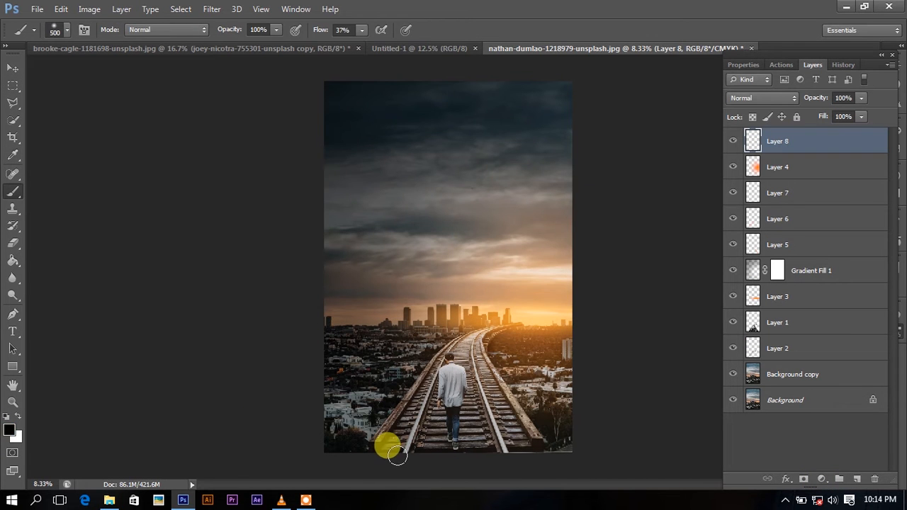
# - Paint soft black shading along the photo's bottom edge and over the city left of the bridge, enlarging the brush to 2900
pyautogui.moveTo(298, 426); pyautogui.dragTo(599, 423)
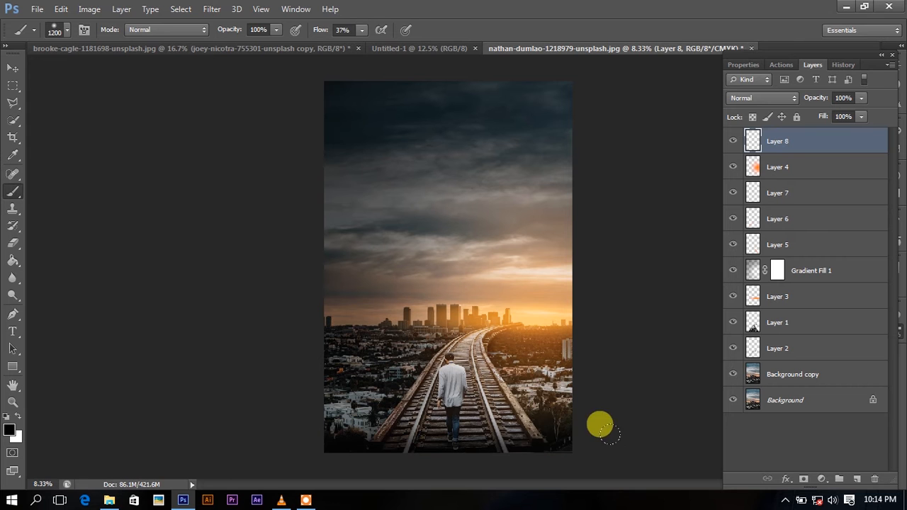
pyautogui.press(']')
pyautogui.press(']')
pyautogui.press(']')
pyautogui.press(']')
pyautogui.press(']')
pyautogui.press(']')
pyautogui.press(']')
pyautogui.press(']')
pyautogui.press(']')
pyautogui.press(']')
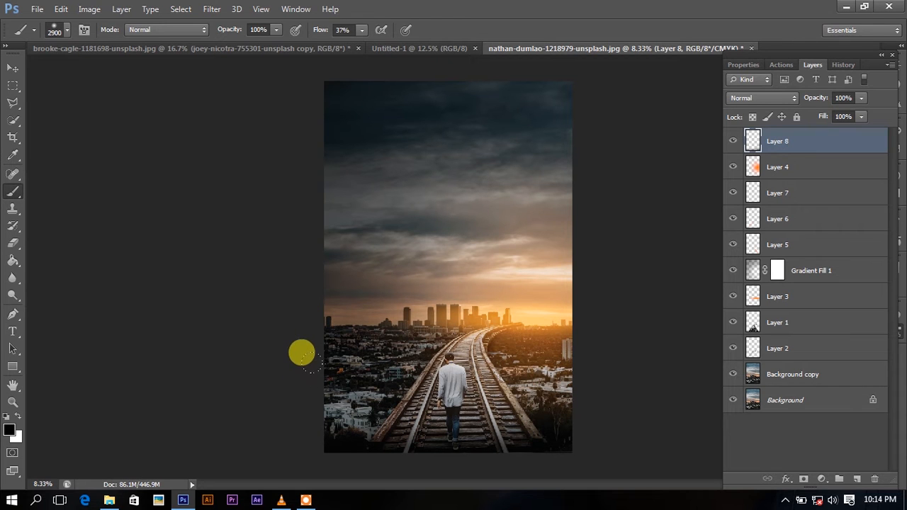
pyautogui.click(301, 352)
pyautogui.click(300, 351)
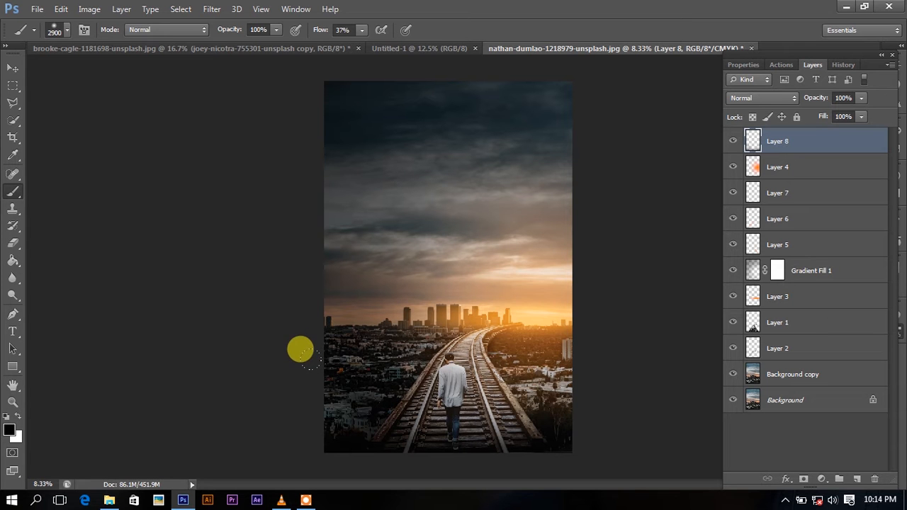
pyautogui.click(428, 381)
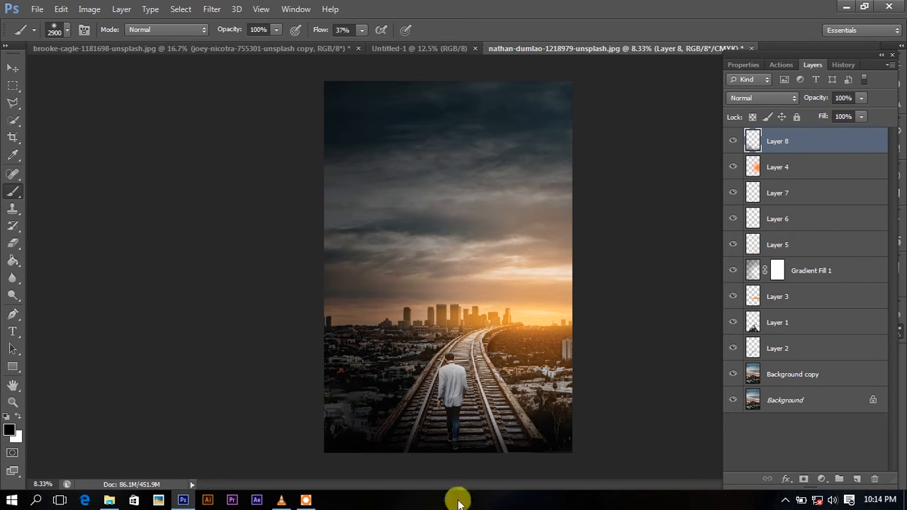
# - Lower the opacity of the black shading layer, Layer 8, to 71%
pyautogui.moveTo(845, 107)
pyautogui.mouseDown()
pyautogui.moveTo(828, 114)
pyautogui.moveTo(844, 113)
pyautogui.mouseUp()
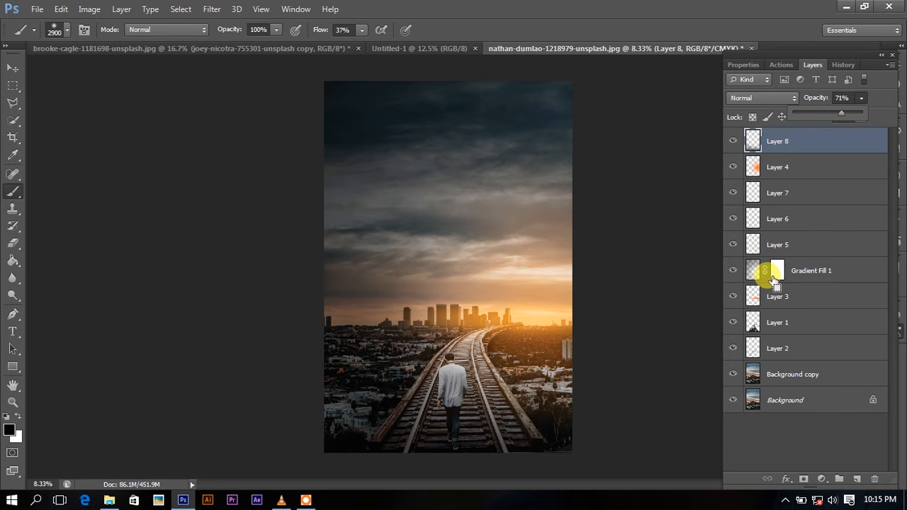
pyautogui.hotkey('ctrl', '-')
pyautogui.hotkey('ctrl', '-')
pyautogui.hotkey('ctrl', '+')
pyautogui.hotkey('ctrl', '+')
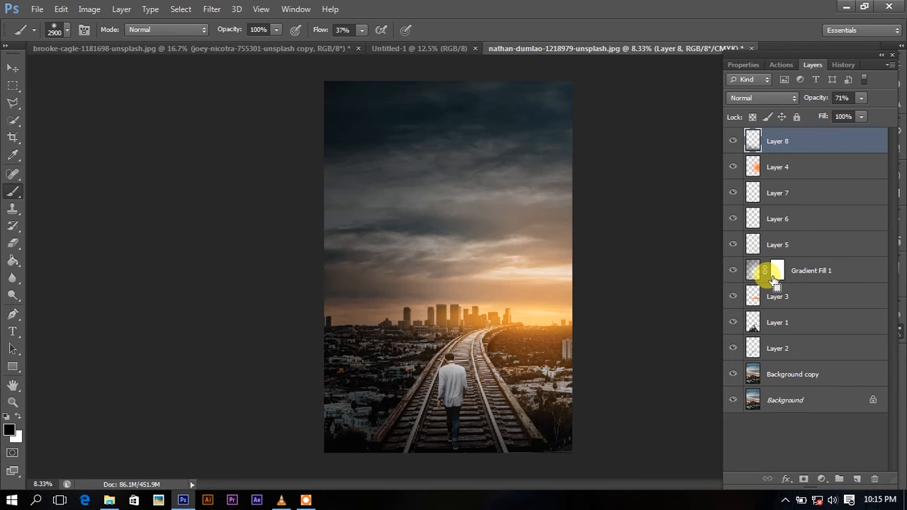
# - Add a gradient fill layer above Layer 8 and colour the gradient's first stop bright blue
pyautogui.click(821, 479)
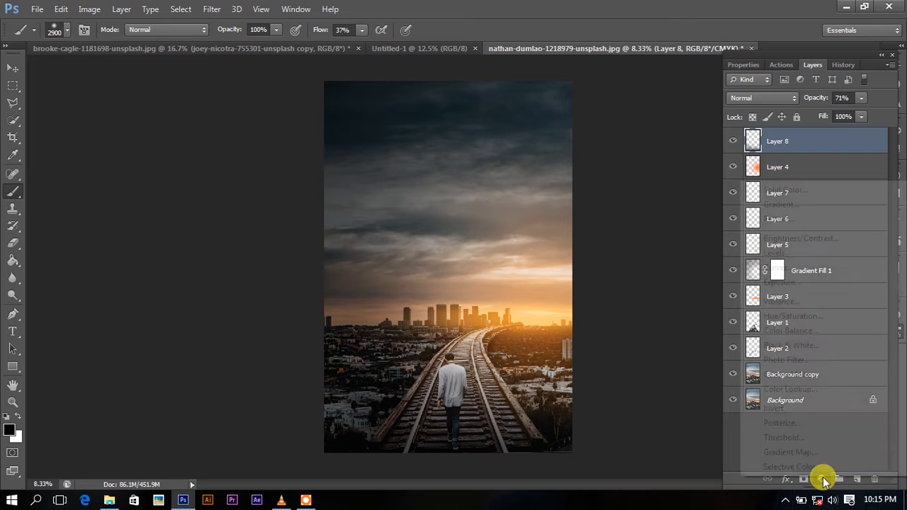
pyautogui.click(792, 201)
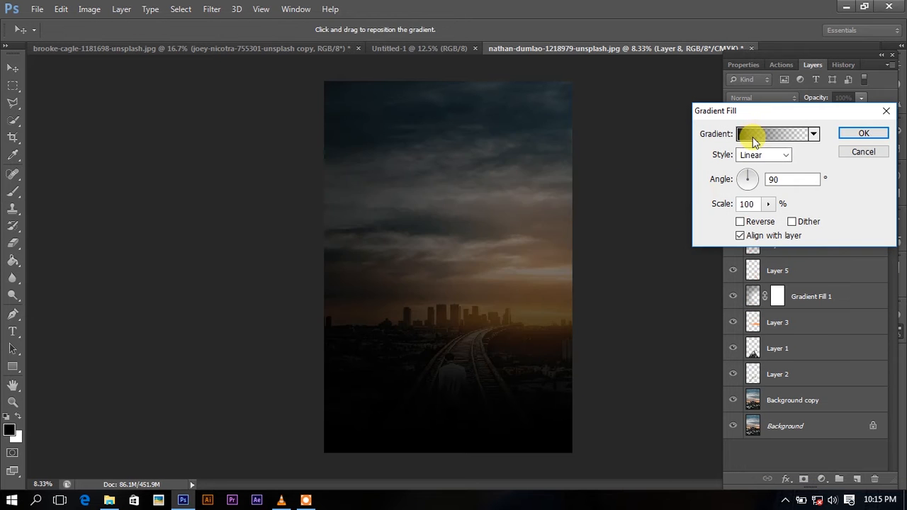
pyautogui.click(754, 134)
pyautogui.click(324, 285)
pyautogui.doubleClick(324, 285)
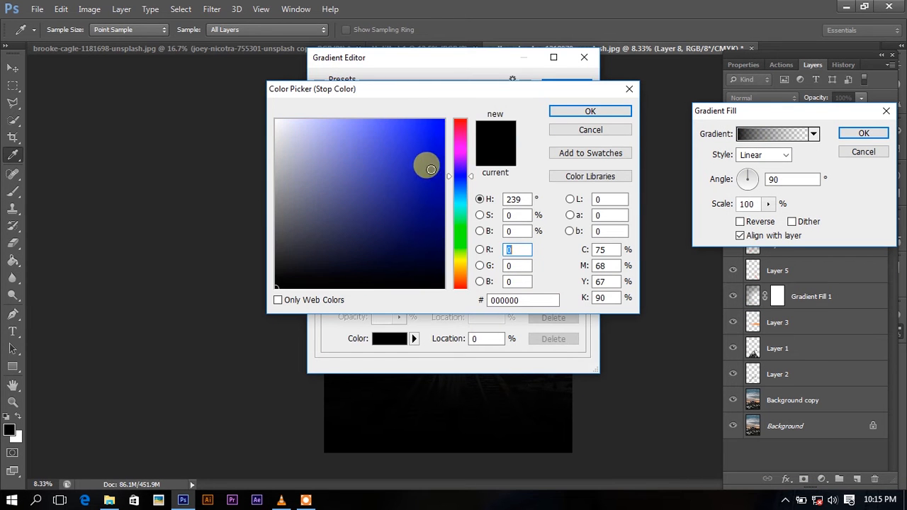
pyautogui.click(430, 169)
pyautogui.click(590, 111)
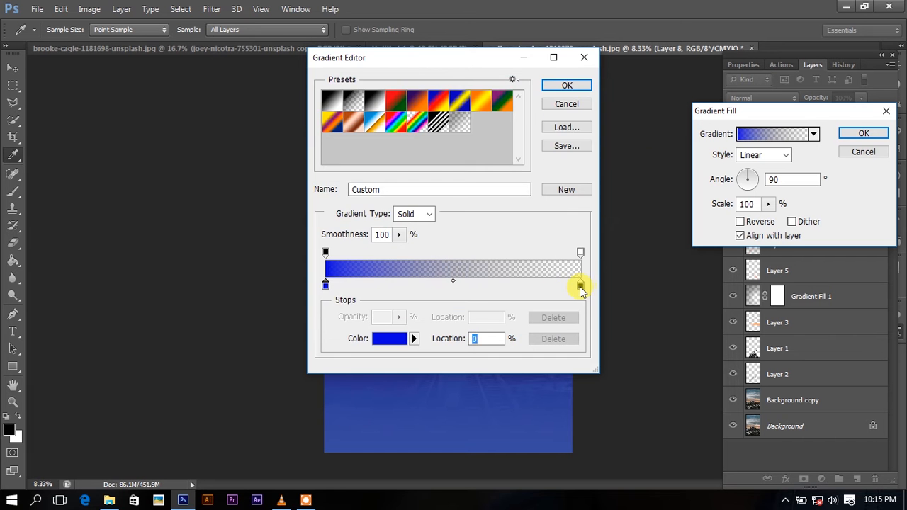
# - Colour the gradient's end stop dark blue (#0a2470) and accept the custom gradient
pyautogui.doubleClick(580, 286)
pyautogui.click(465, 182)
pyautogui.click(430, 212)
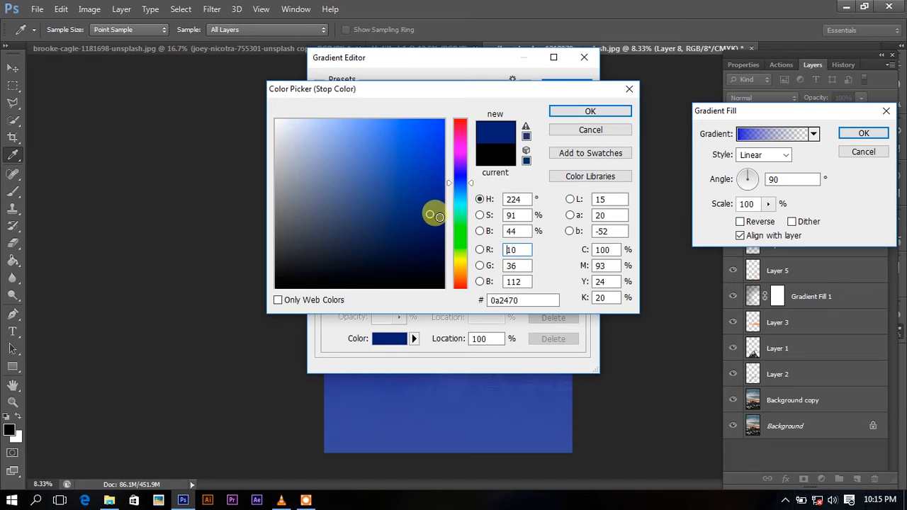
pyautogui.click(582, 113)
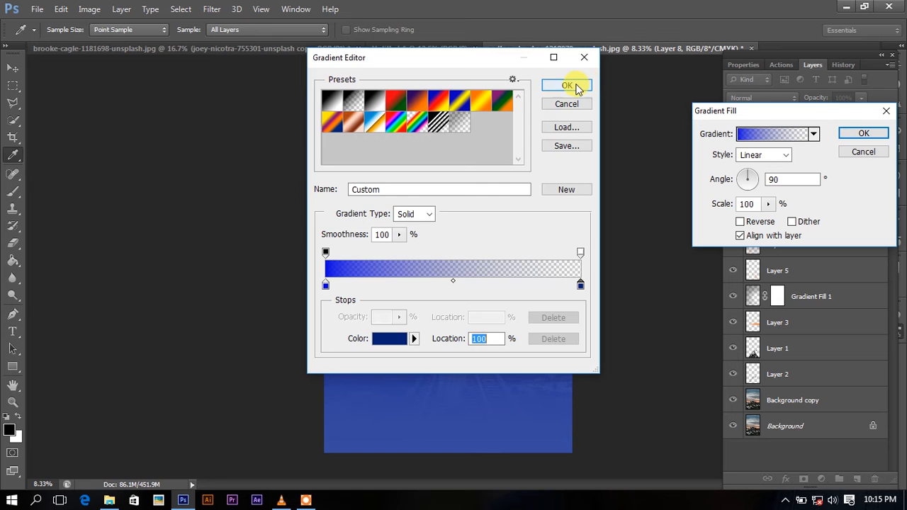
pyautogui.click(567, 86)
# - Make the gradient fill radial and reversed at 278% scale, with its clear centre moved over the sunset on the horizon
pyautogui.click(761, 154)
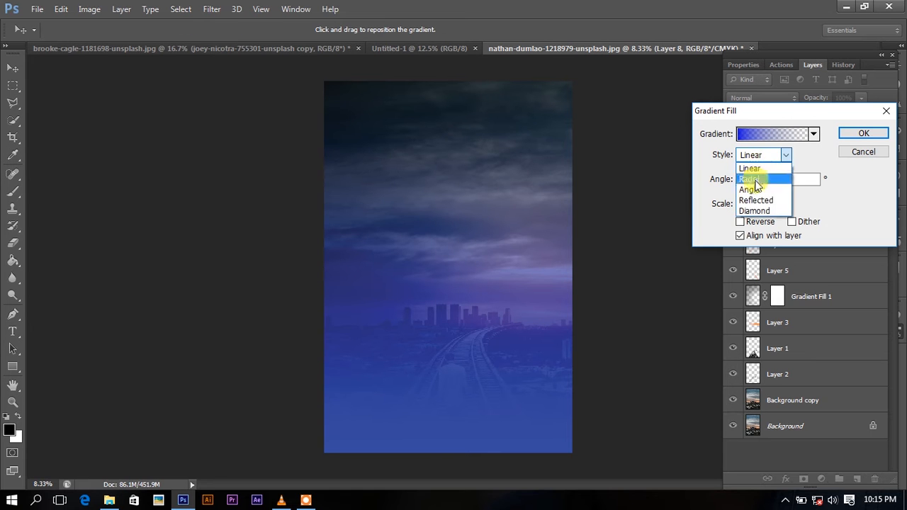
pyautogui.click(755, 196)
pyautogui.click(740, 221)
pyautogui.click(767, 204)
pyautogui.moveTo(765, 223); pyautogui.dragTo(779, 225)
pyautogui.moveTo(470, 305); pyautogui.dragTo(529, 344)
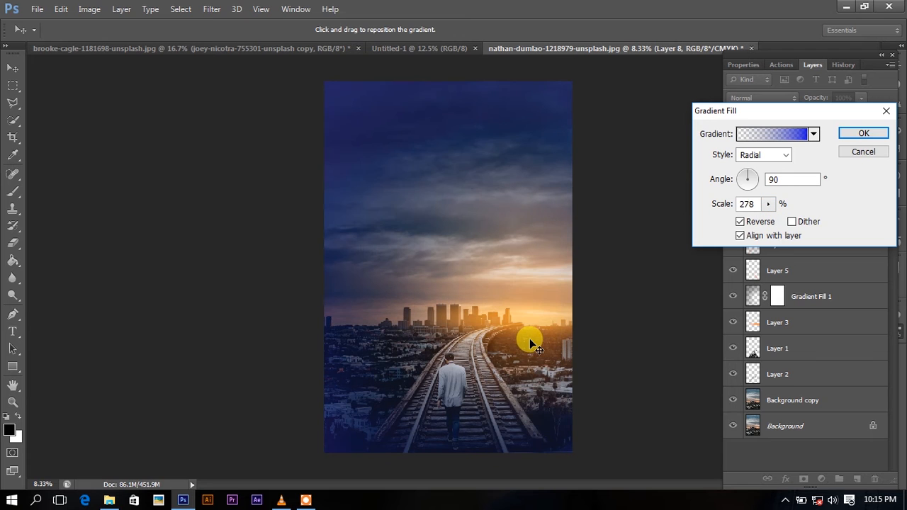
pyautogui.click(847, 136)
# - Set the blue gradient fill's blend mode to Darken and toggle its visibility to compare the effect
pyautogui.click(767, 99)
pyautogui.click(767, 101)
pyautogui.press('Down')
pyautogui.press('Down')
pyautogui.press('Down')
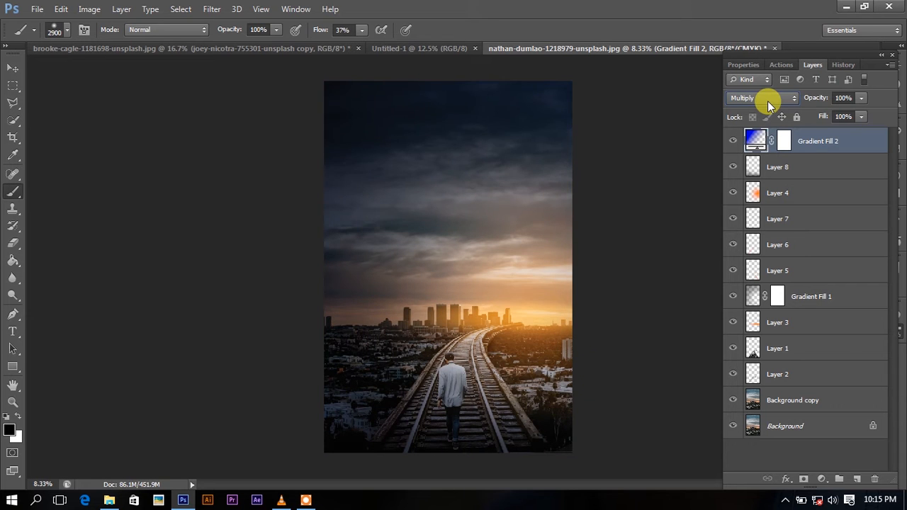
pyautogui.press('Up')
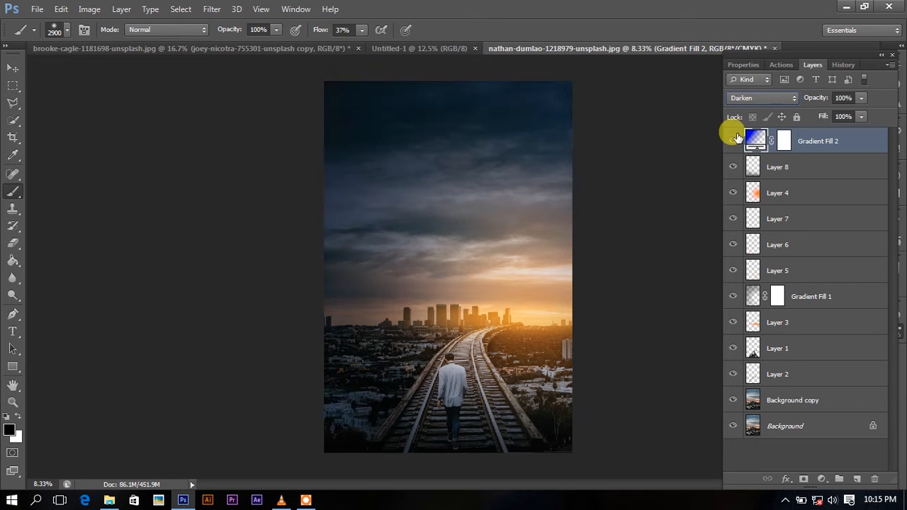
pyautogui.click(734, 142)
pyautogui.click(733, 142)
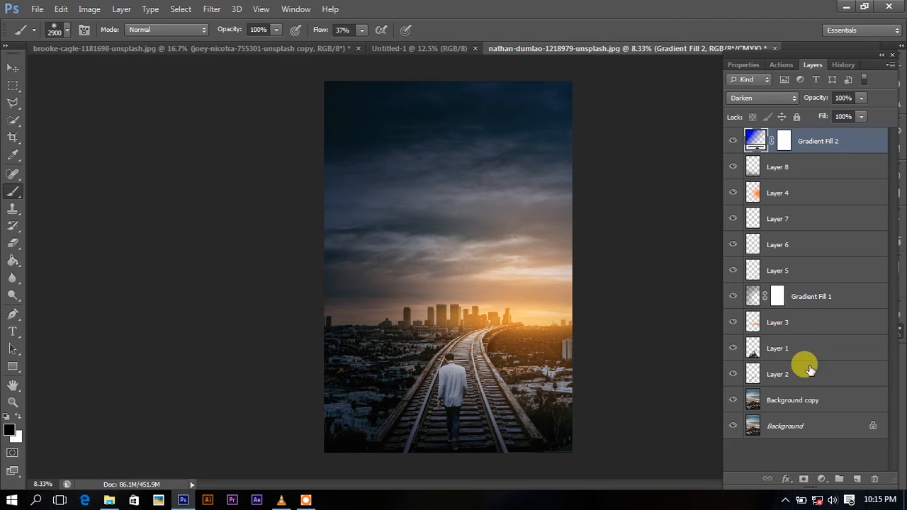
# - Add a new layer above Gradient Fill 2 and set the brush to white with 100% flow
pyautogui.click(857, 479)
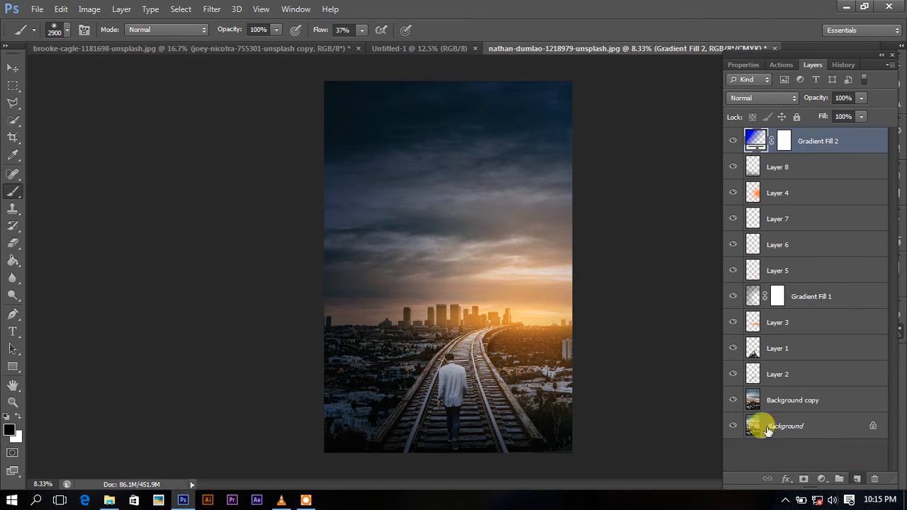
pyautogui.click(19, 418)
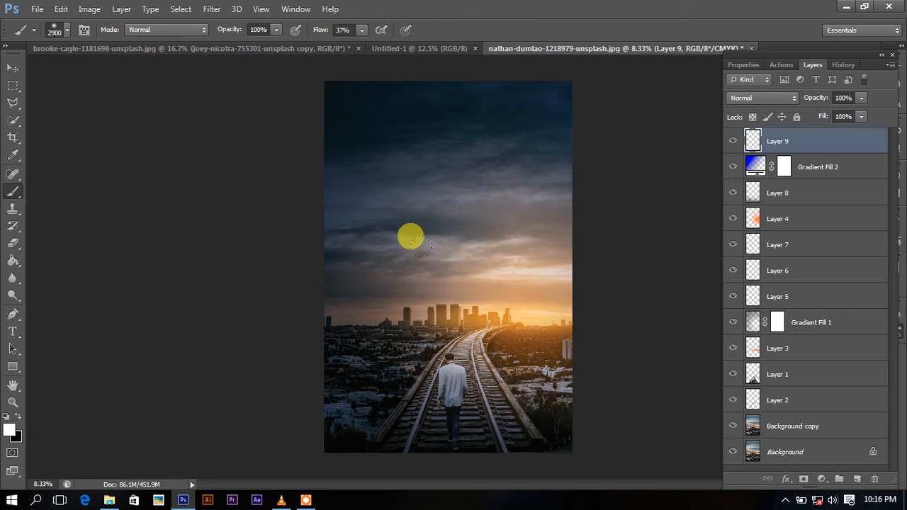
pyautogui.click(466, 299)
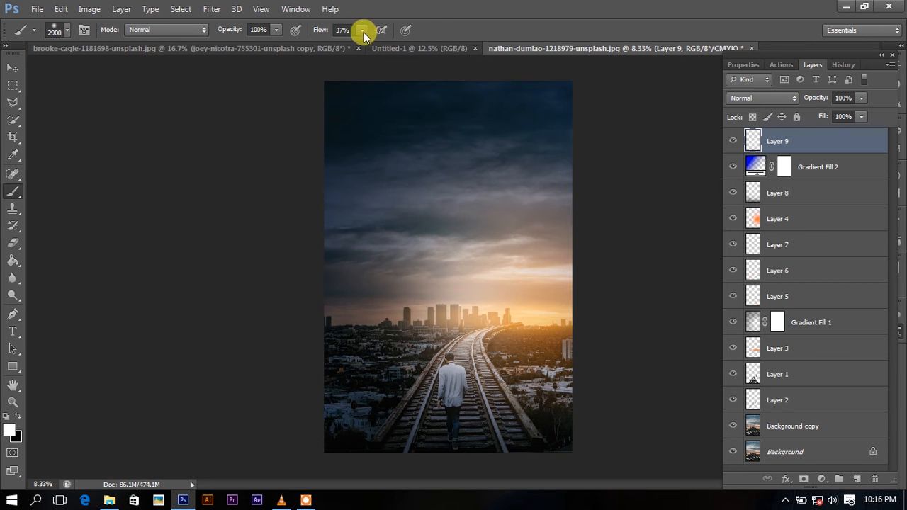
pyautogui.moveTo(394, 46); pyautogui.dragTo(411, 21)
pyautogui.click(402, 254)
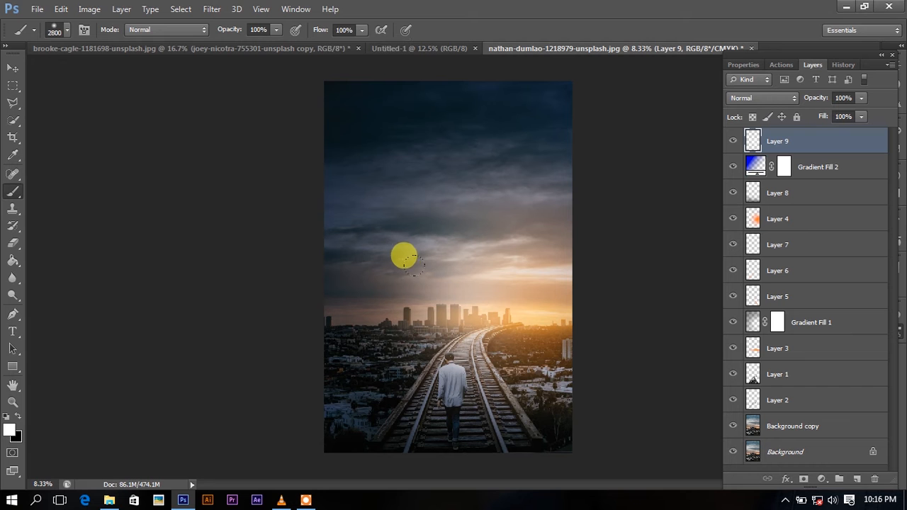
# - Reduce the brush size to 1300 and dab a soft white glow on Layer 9 above the skyline
pyautogui.press('[')
pyautogui.press('[')
pyautogui.press('[')
pyautogui.press('[')
pyautogui.press('[')
pyautogui.press('[')
pyautogui.press('[')
pyautogui.press('[')
pyautogui.press('[')
pyautogui.press('[')
pyautogui.press('[')
pyautogui.press('[')
pyautogui.press('[')
pyautogui.press('[')
pyautogui.press('[')
pyautogui.press('[')
pyautogui.click(446, 294)
# - Transform the white glow to about 174% width and 135% height, placing it over the horizon right of the skyline
pyautogui.hotkey('ctrl', 't')
pyautogui.moveTo(522, 304); pyautogui.dragTo(581, 313)
pyautogui.moveTo(402, 294); pyautogui.dragTo(349, 293)
pyautogui.moveTo(556, 330); pyautogui.dragTo(583, 330)
pyautogui.moveTo(376, 296); pyautogui.dragTo(326, 293)
pyautogui.moveTo(506, 322); pyautogui.dragTo(530, 313)
pyautogui.moveTo(684, 417); pyautogui.dragTo(686, 445)
pyautogui.moveTo(643, 411); pyautogui.dragTo(633, 393)
pyautogui.moveTo(678, 432); pyautogui.dragTo(704, 465)
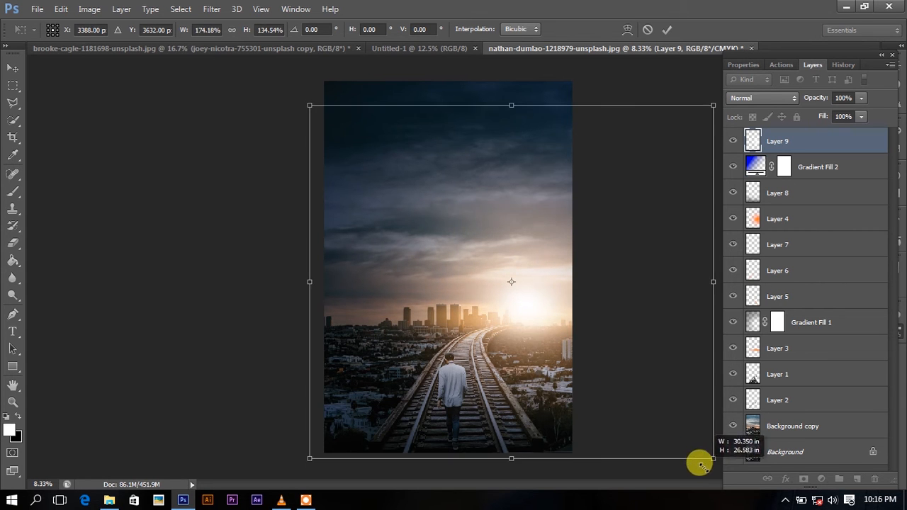
pyautogui.moveTo(630, 411); pyautogui.dragTo(637, 415)
pyautogui.press('b')
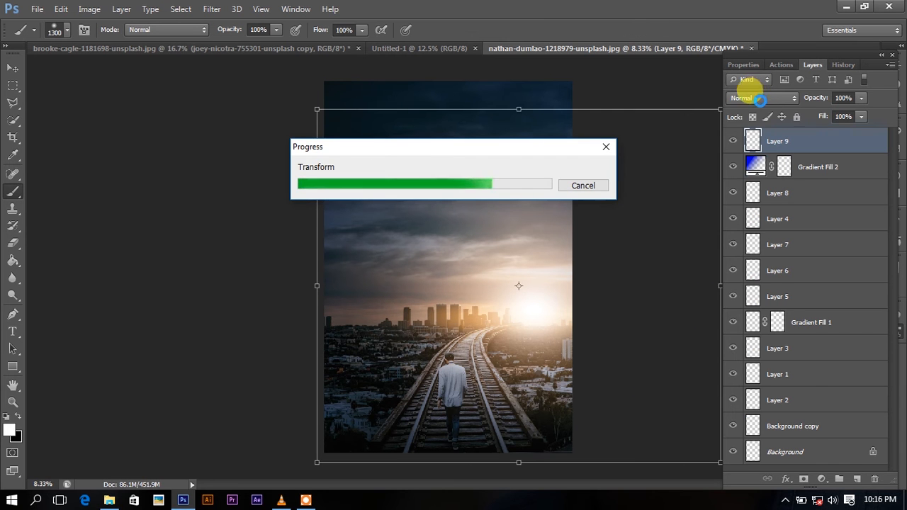
# - Set the glow layer, Layer 9, to Lighten blend mode at 64% opacity
pyautogui.click(762, 98)
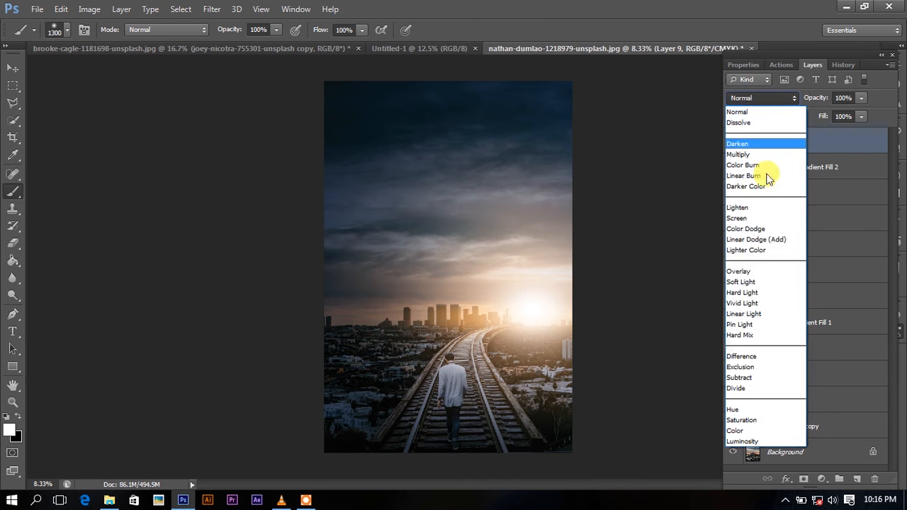
pyautogui.click(748, 211)
pyautogui.click(859, 98)
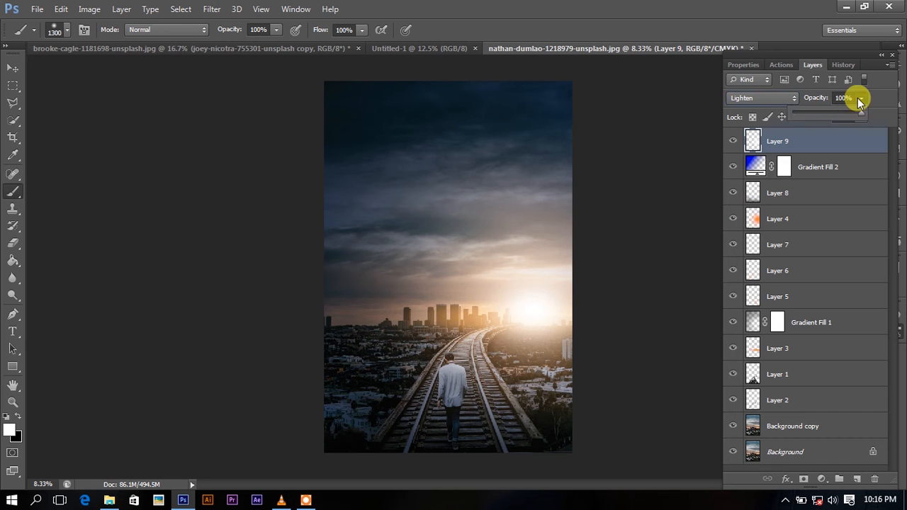
pyautogui.moveTo(843, 116)
pyautogui.mouseDown()
pyautogui.moveTo(821, 126)
pyautogui.moveTo(836, 125)
pyautogui.mouseUp()
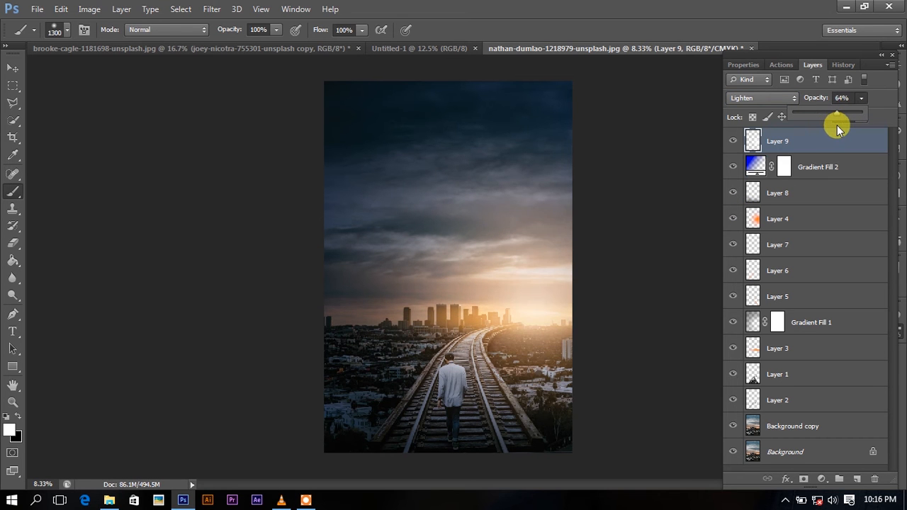
# - Add a new layer above Layer 9, dab a white sun on the horizon, and lower the layer's opacity to 38%
pyautogui.click(856, 479)
pyautogui.click(856, 479)
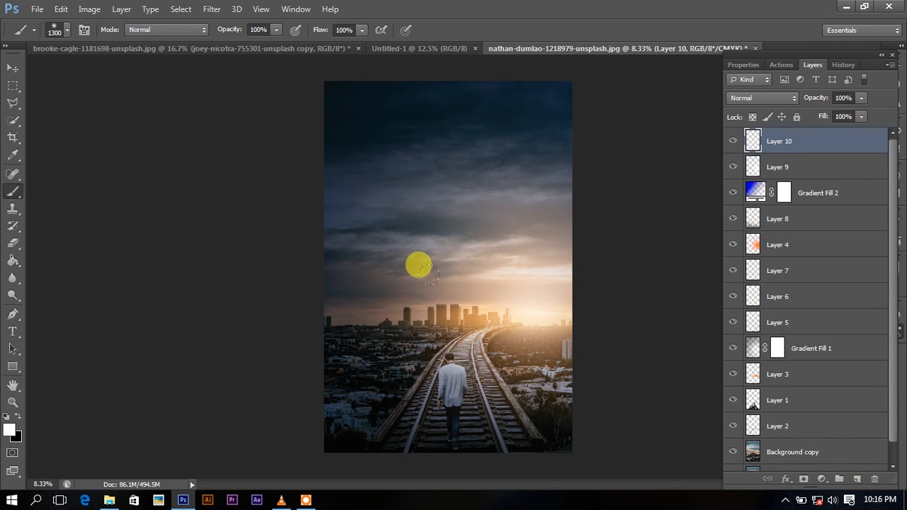
pyautogui.click(522, 296)
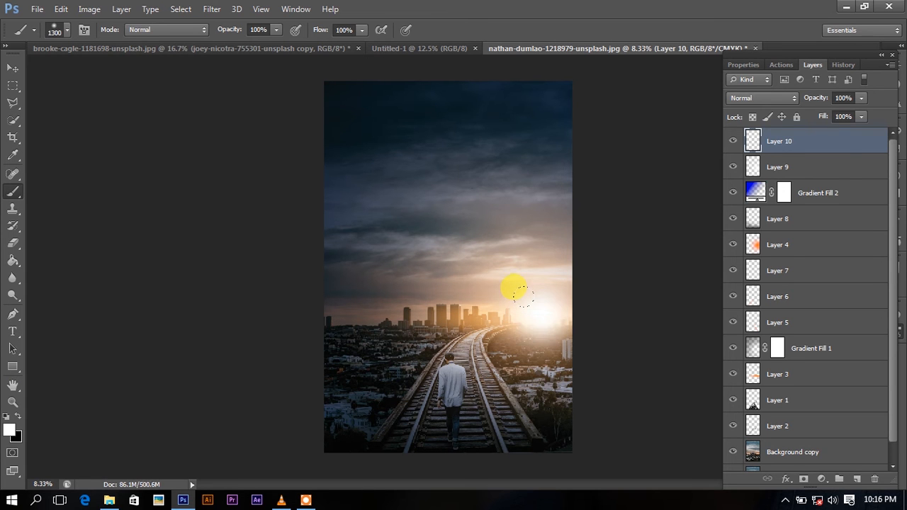
pyautogui.moveTo(862, 98); pyautogui.dragTo(819, 124)
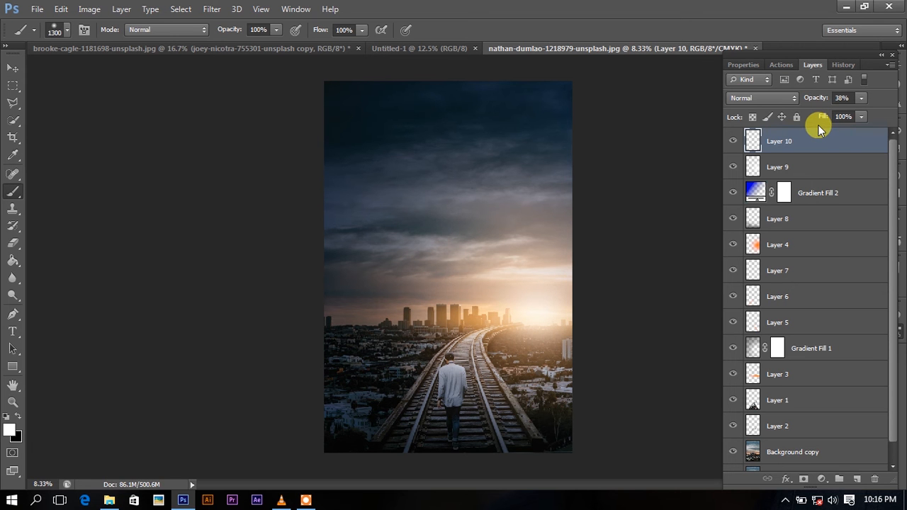
pyautogui.click(12, 67)
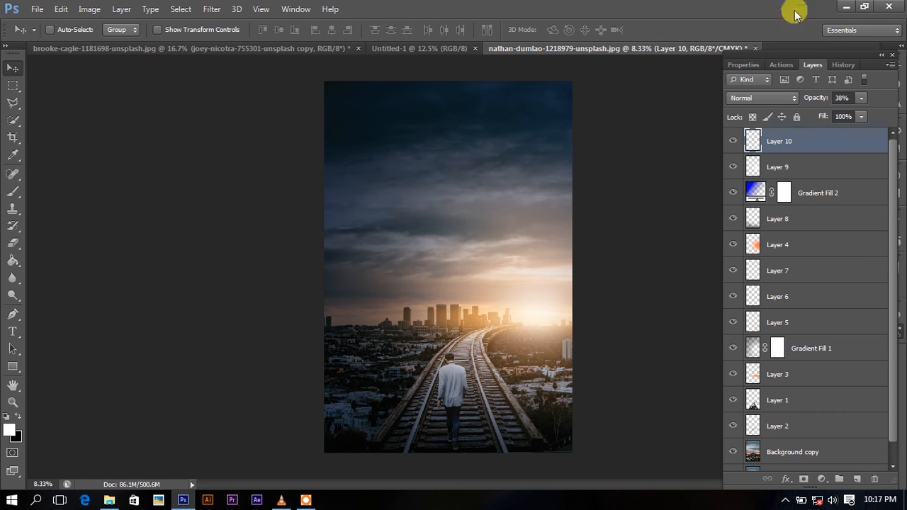
pyautogui.click(845, 6)
pyautogui.rightClick(574, 127)
pyautogui.click(613, 178)
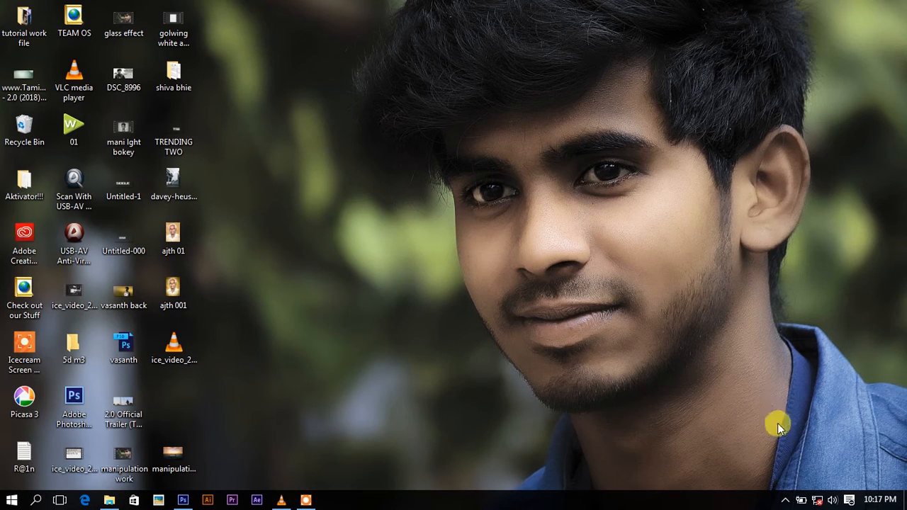
pyautogui.click(787, 500)
pyautogui.click(759, 478)
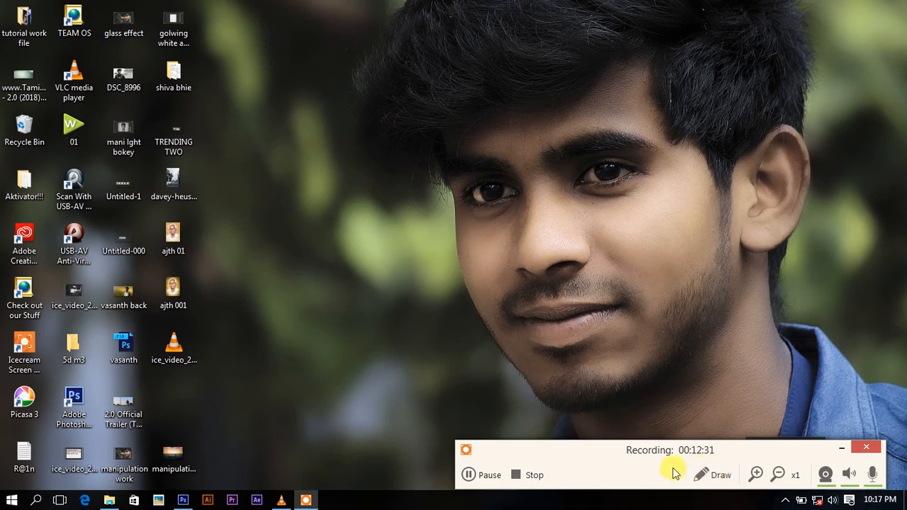
pyautogui.click(535, 475)
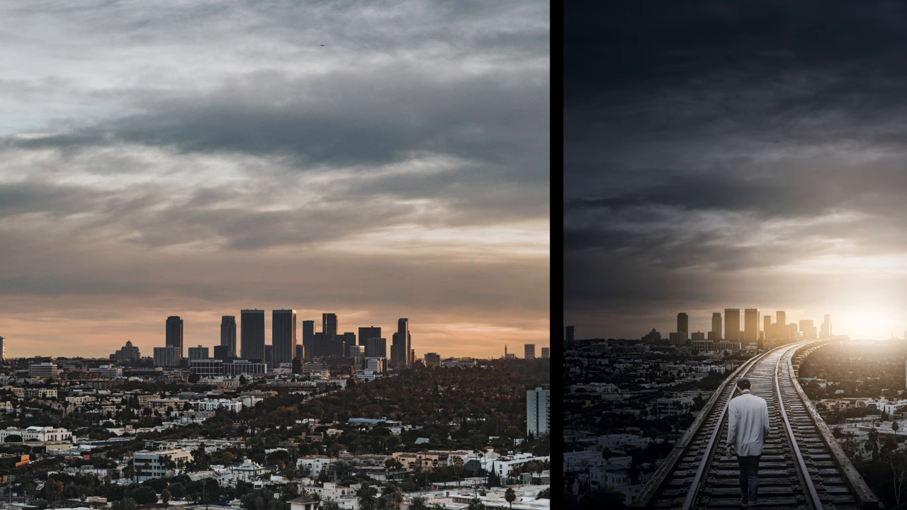